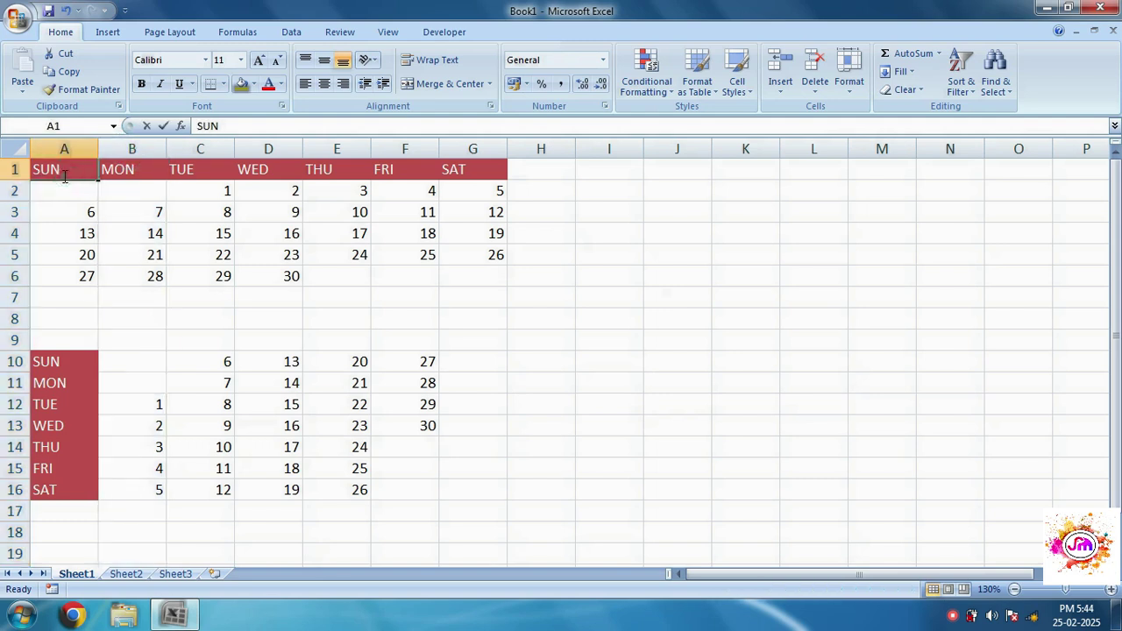
Compare the horizontal calendar in A1:G6 with its transposed version in A10:F16.
left_click(114, 190)
left_click_drag(70, 168, 480, 279)
left_click(220, 360)
left_click(65, 360)
left_click_drag(66, 360, 427, 488)
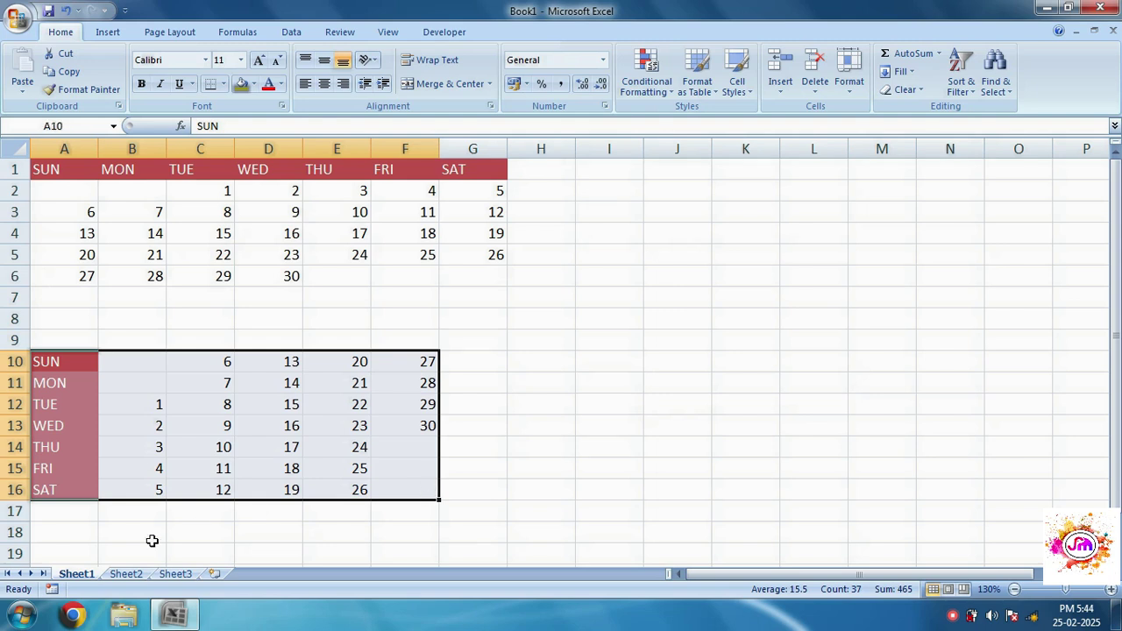
Examine the student marks tables on Sheet2 and the blank rows 5–6 and 10–12 between them.
left_click(125, 574)
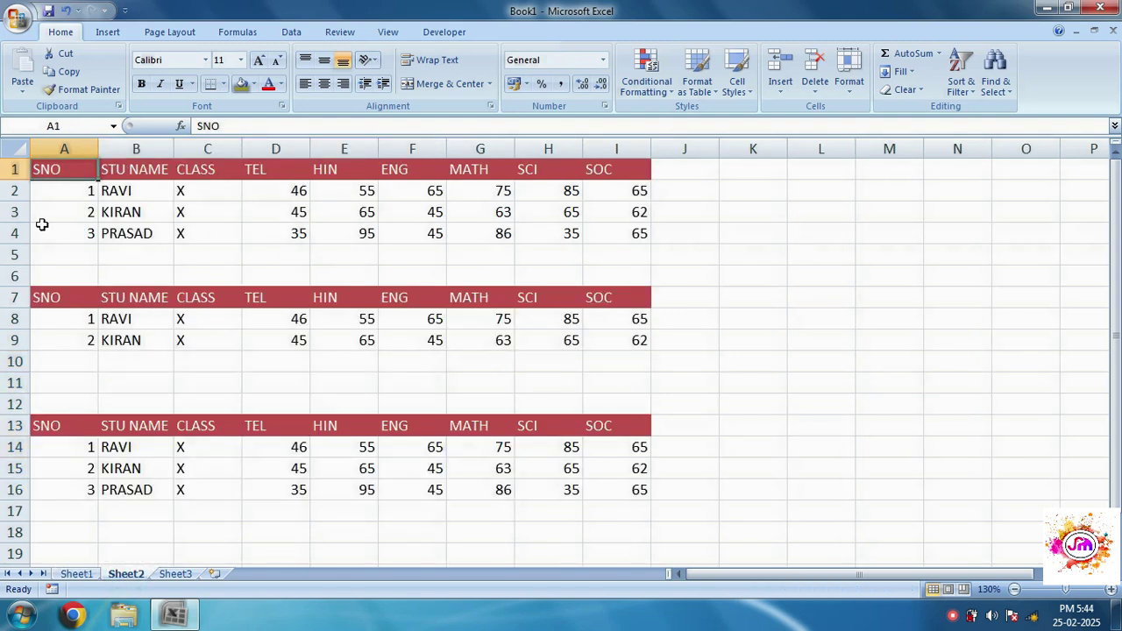
left_click(48, 255)
left_click(372, 148)
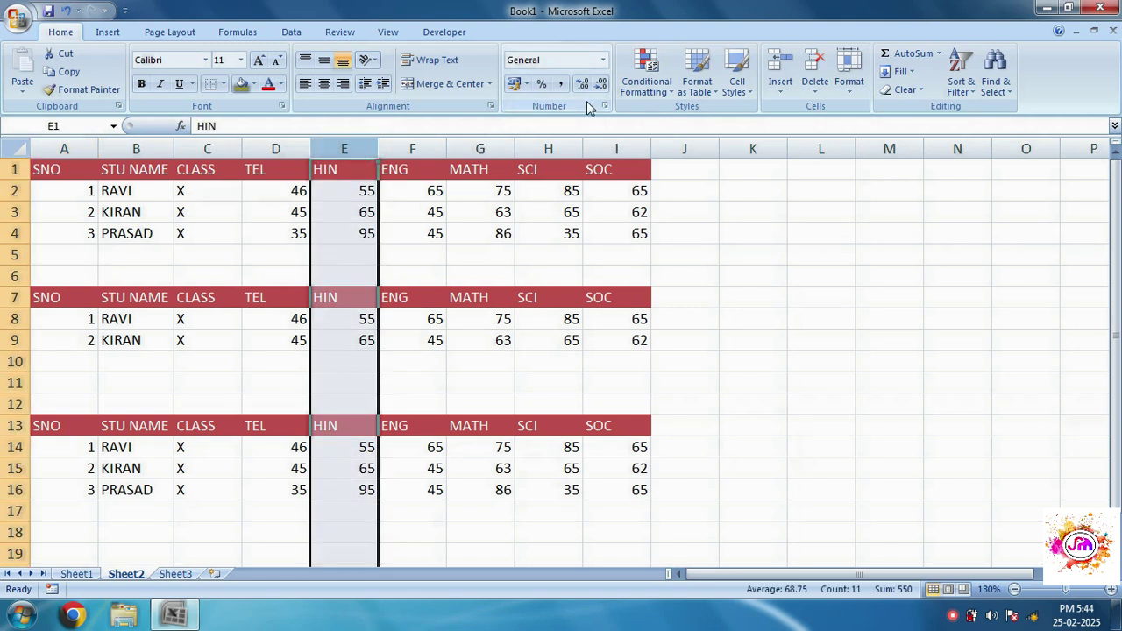
left_click(17, 254)
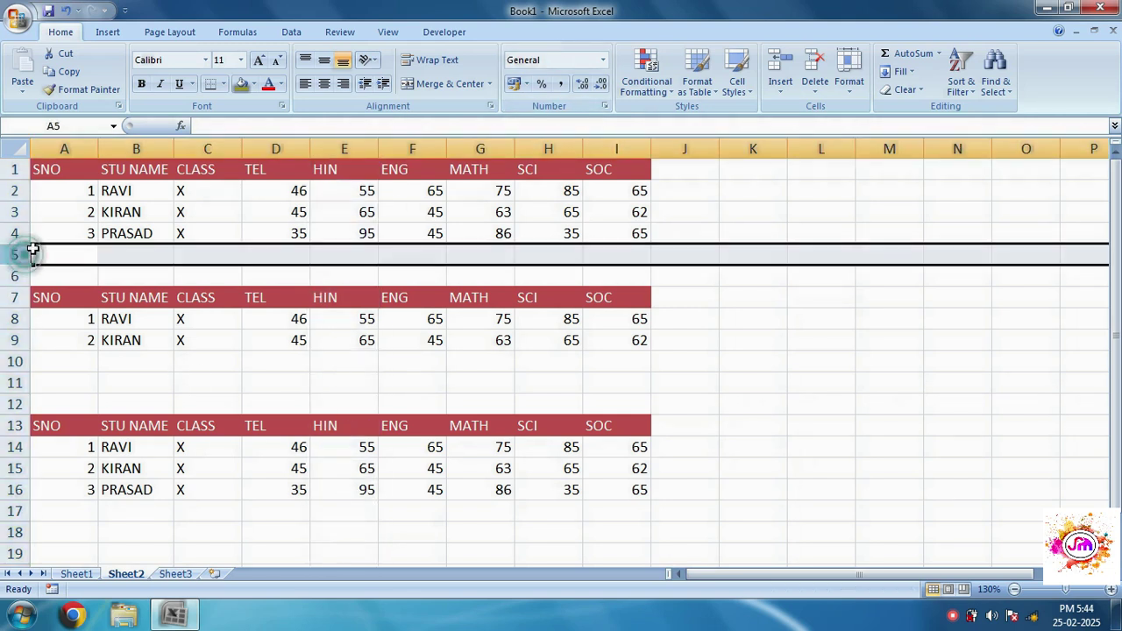
left_click(18, 275)
left_click(17, 362)
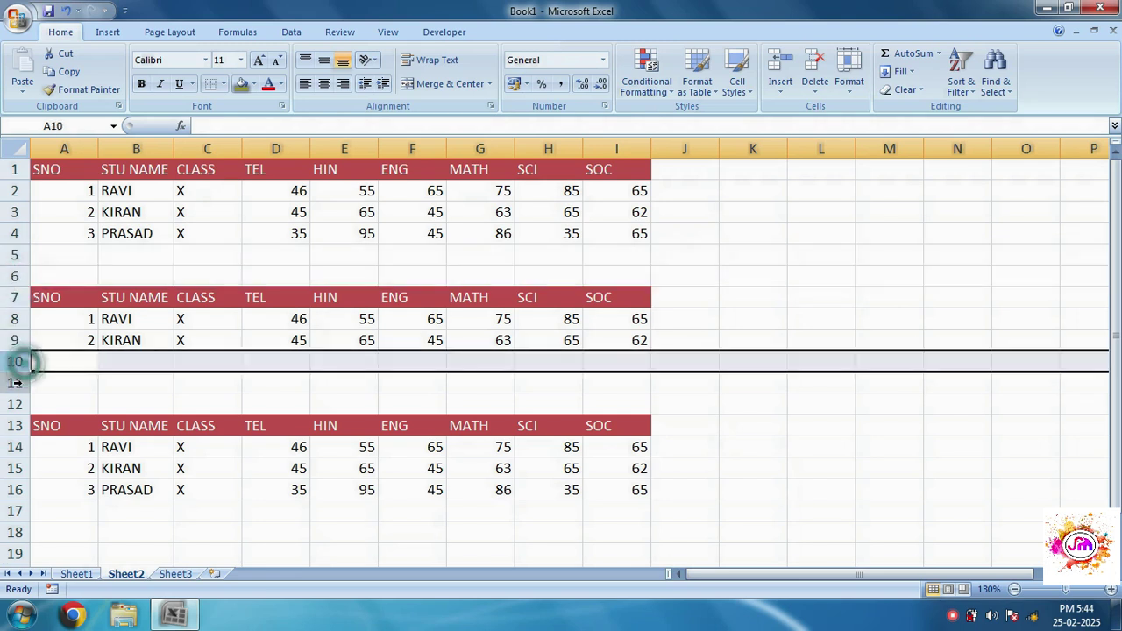
left_click(16, 382)
left_click(19, 402)
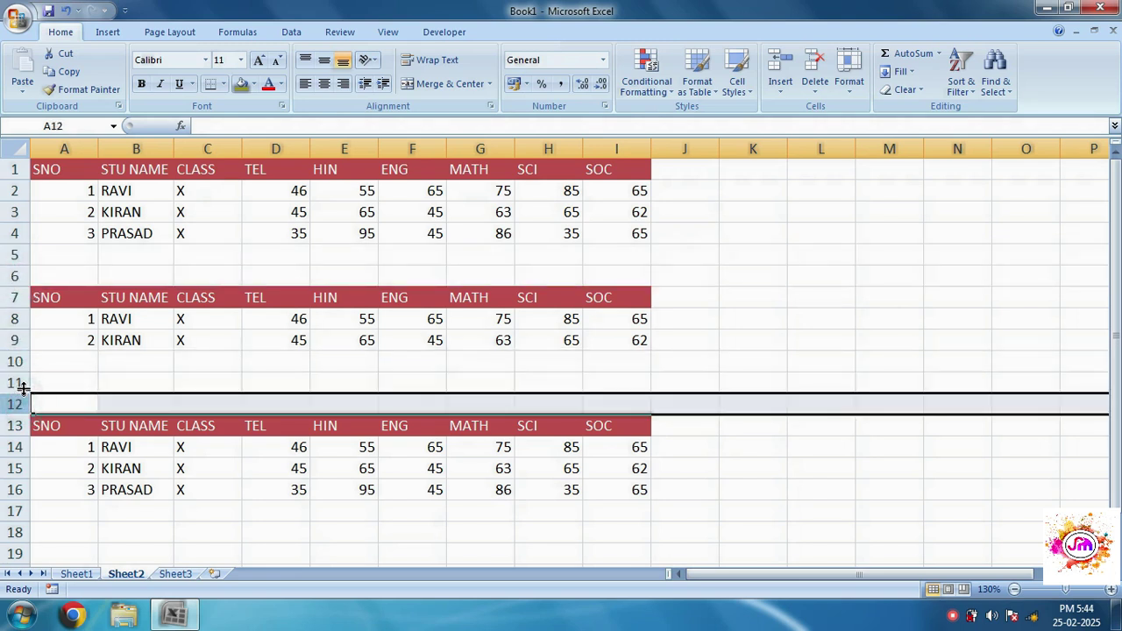
left_click(18, 362)
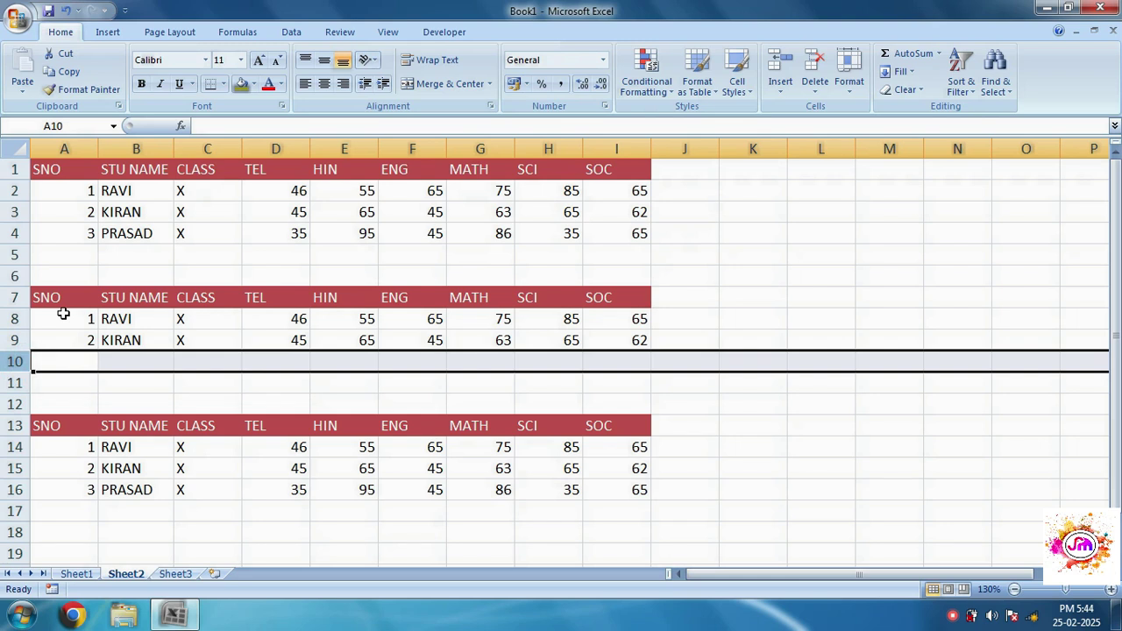
Compare the single-column student list in column A of Sheet3 with the tabular version in E2:H5.
left_click(176, 574)
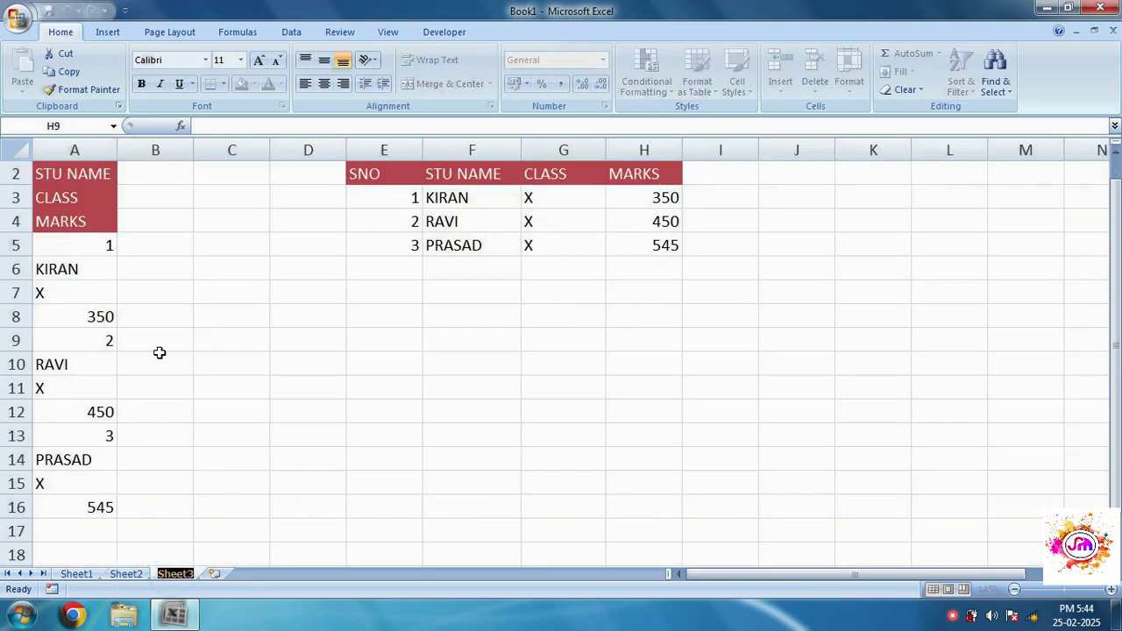
left_click(65, 142)
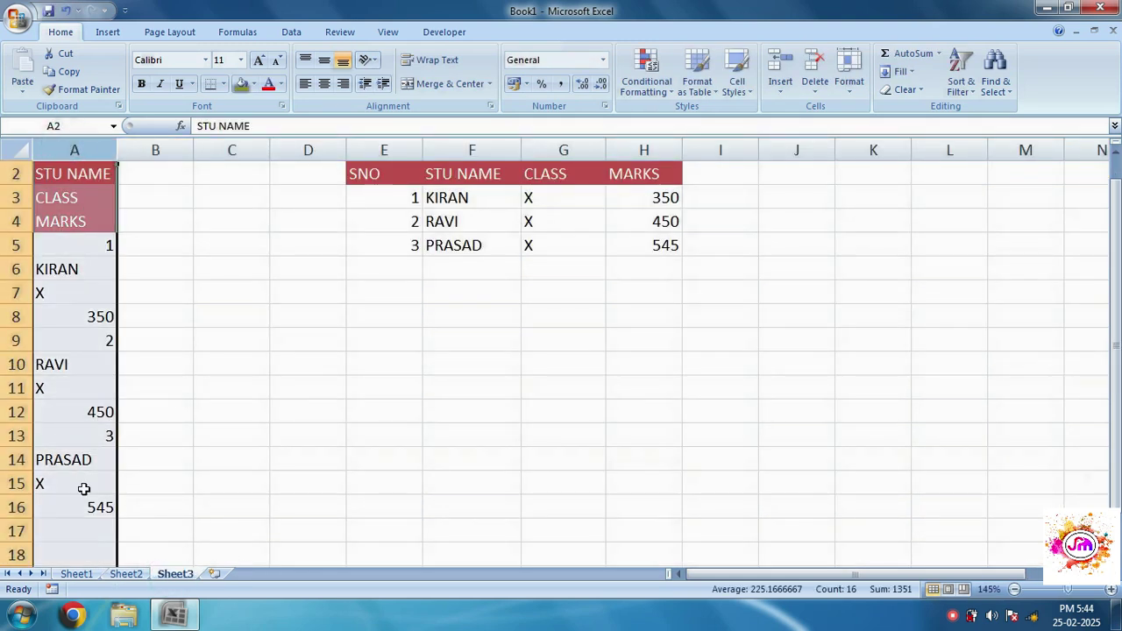
left_click(91, 355)
left_click_drag(366, 174, 646, 253)
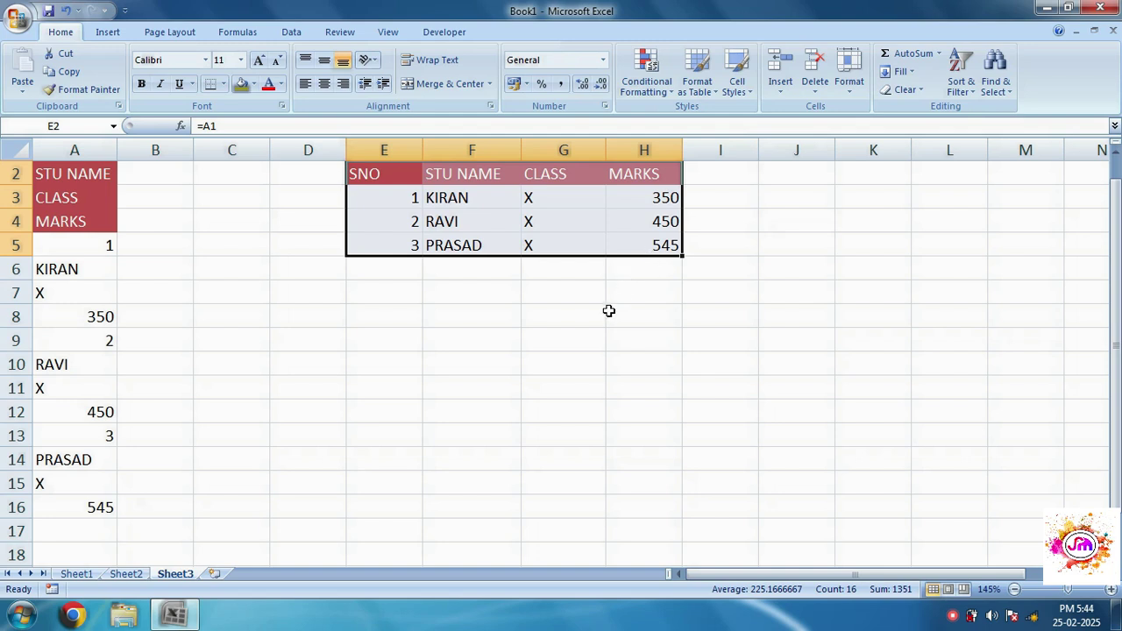
On Sheet1, clear the formatting and contents of the transposed calendar in A10:F16.
left_click(84, 575)
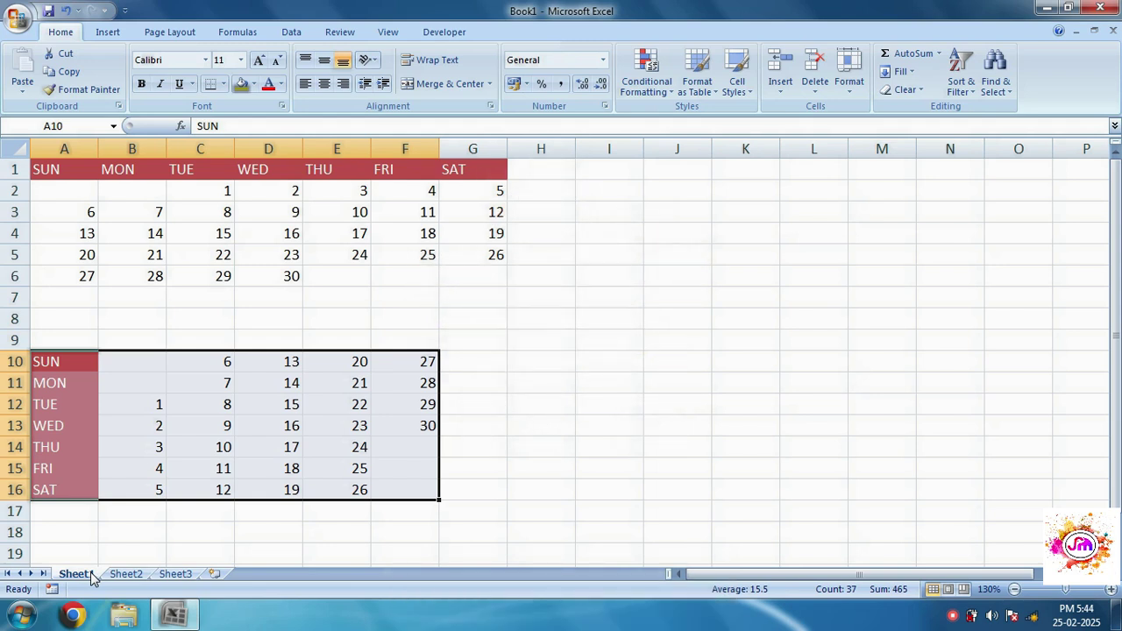
left_click(108, 278)
left_click(114, 256)
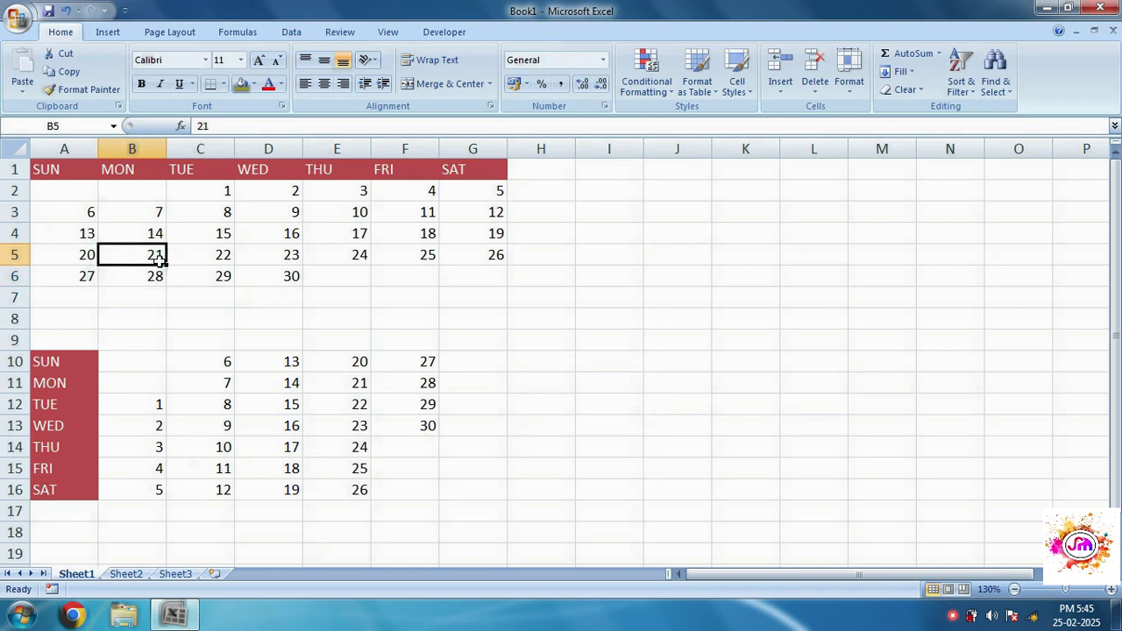
left_click_drag(53, 171, 472, 279)
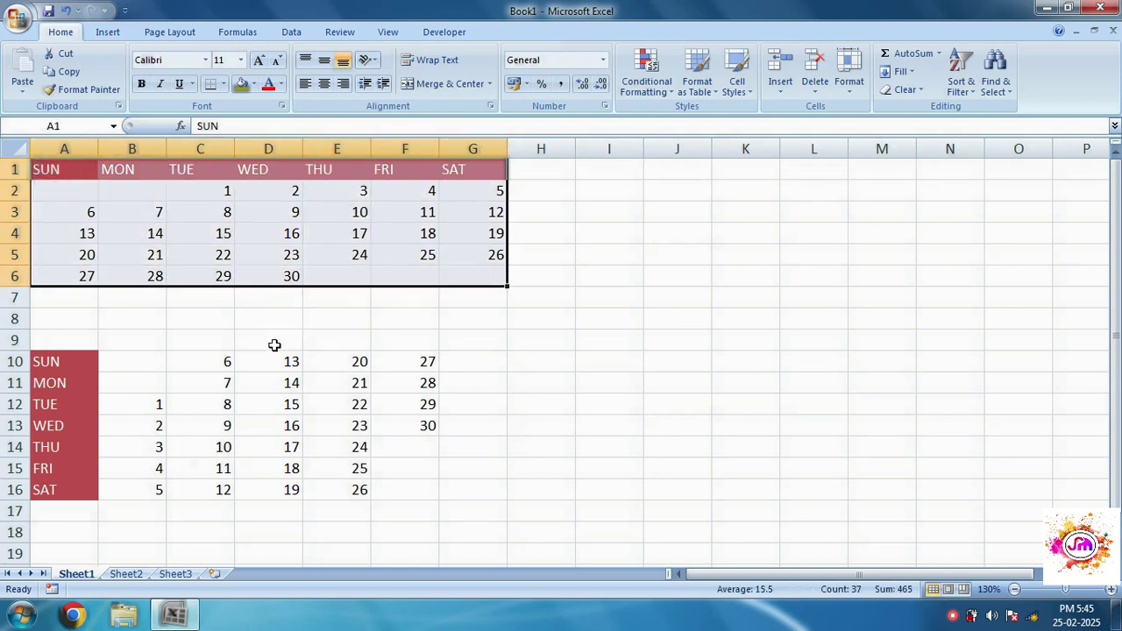
left_click(275, 346)
left_click(337, 512)
left_click_drag(65, 360, 421, 490)
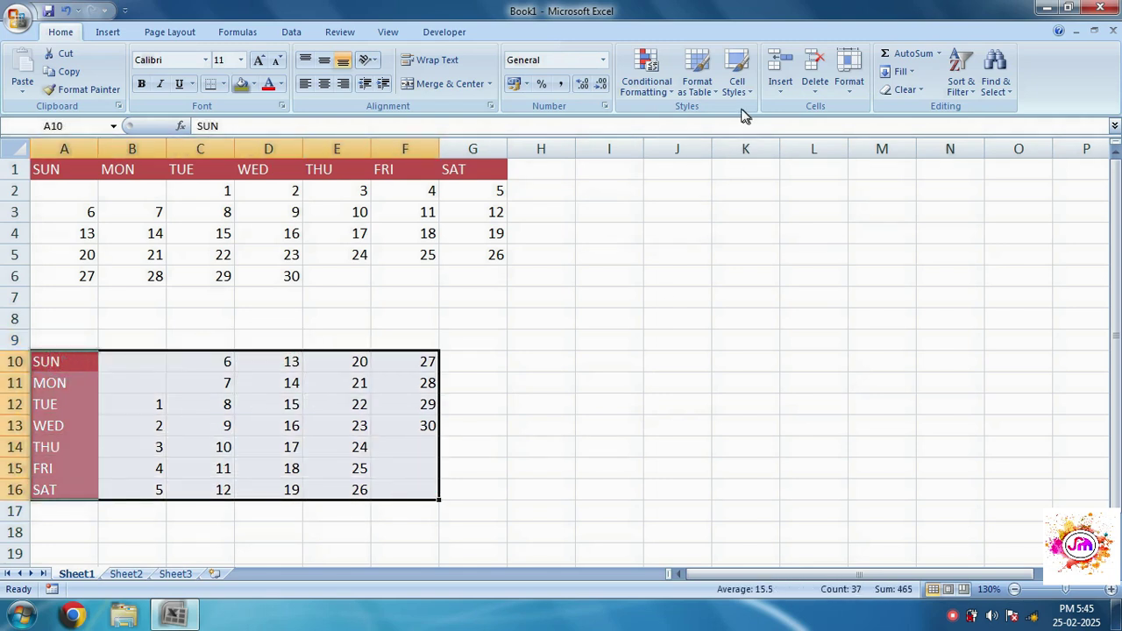
left_click(736, 74)
left_click(614, 125)
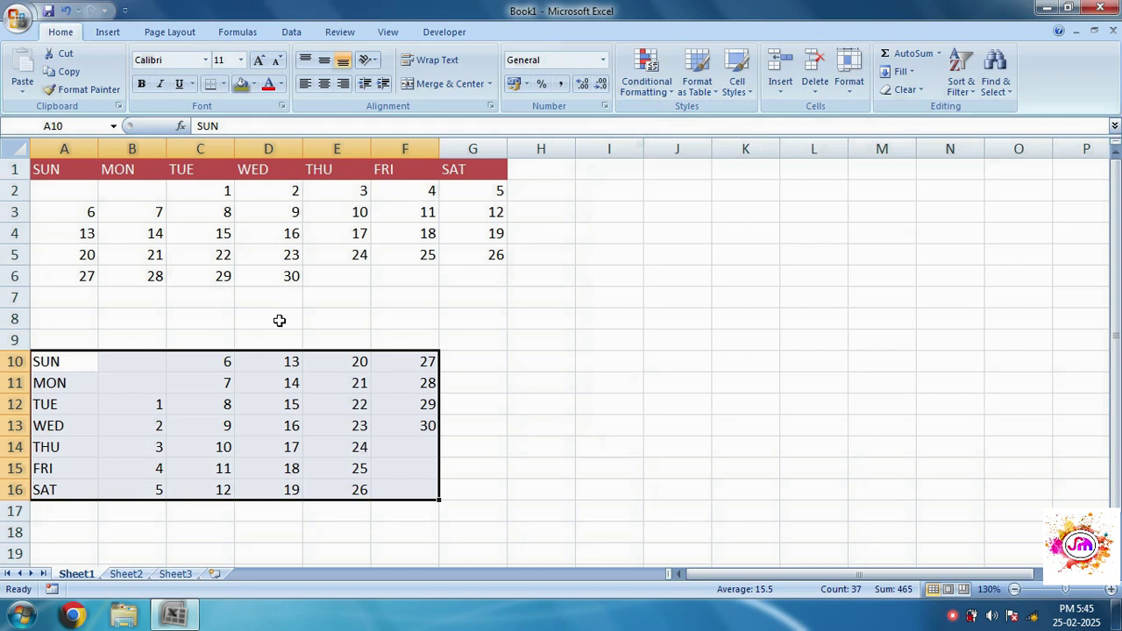
key("Delete")
left_click(223, 470)
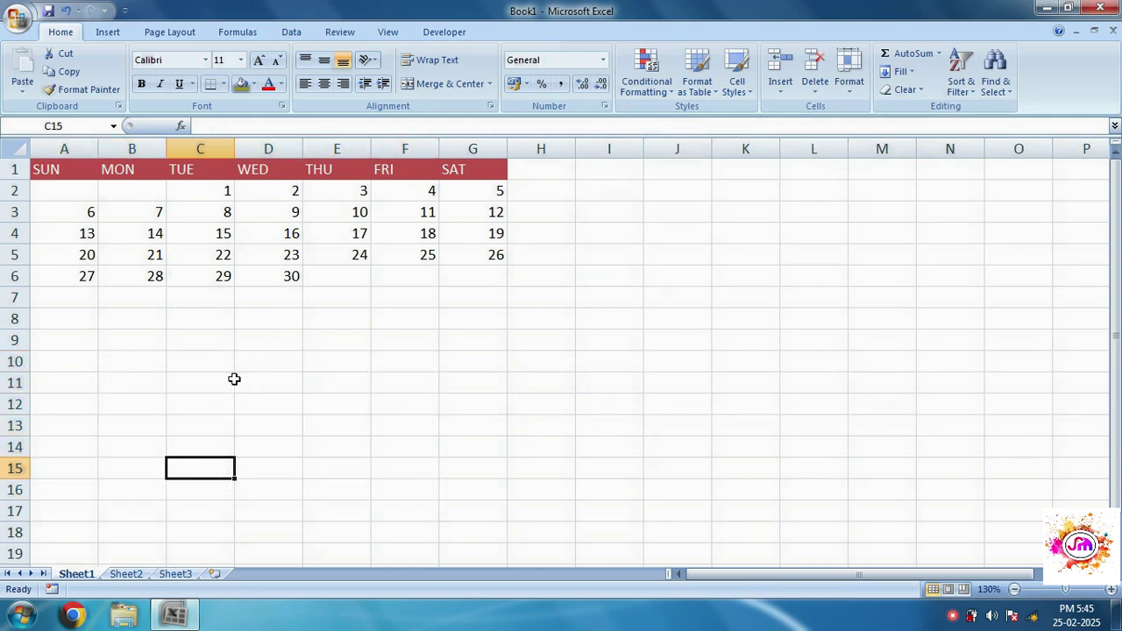
Copy the calendar in A1:G6 and paste it transposed at F10 using Paste Special with the Transpose option.
left_click_drag(68, 170, 471, 281)
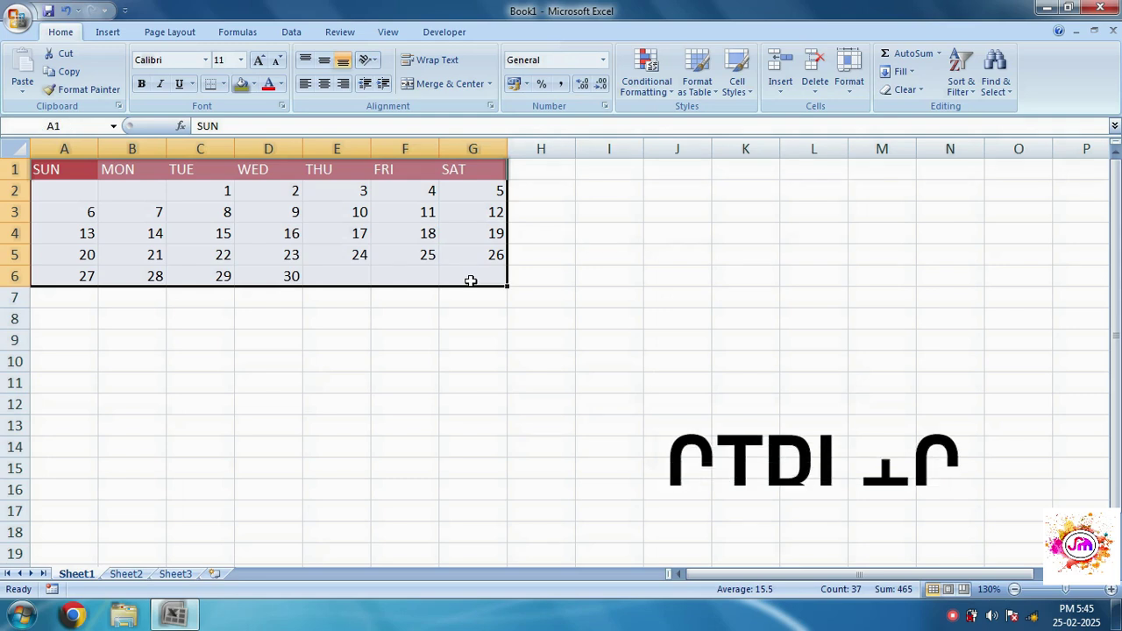
key("ctrl+c")
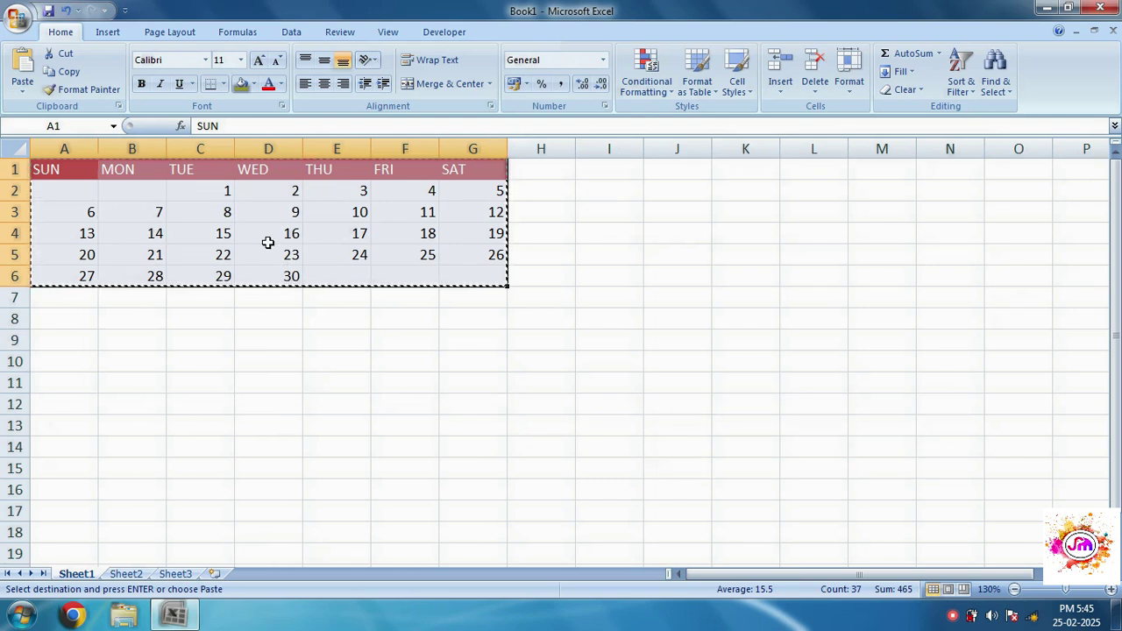
left_click(394, 362)
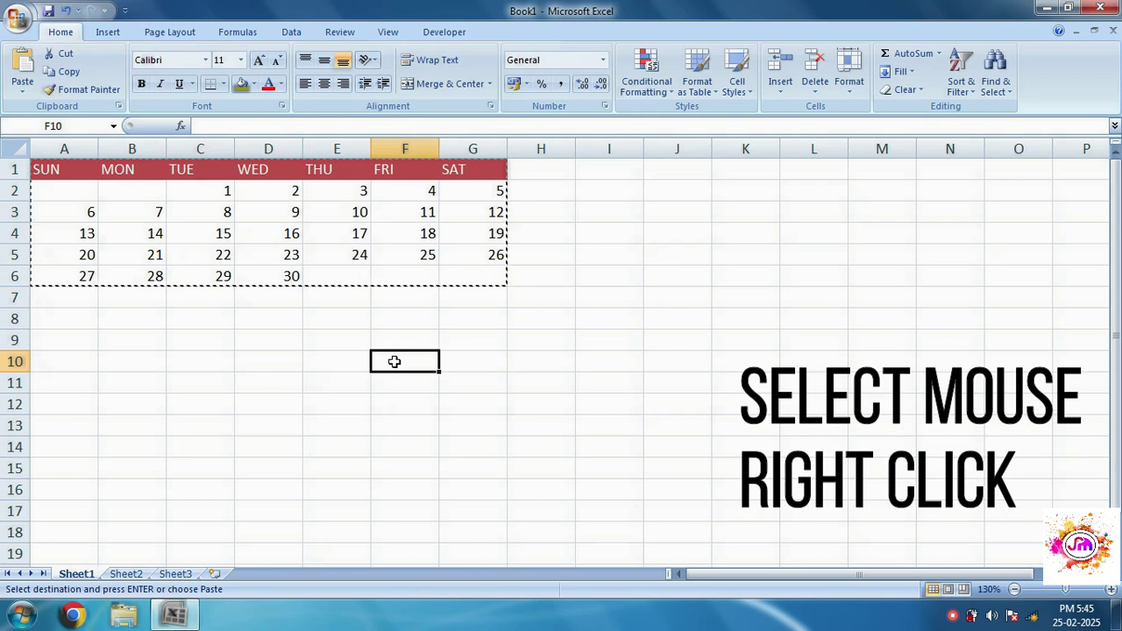
right_click(395, 363)
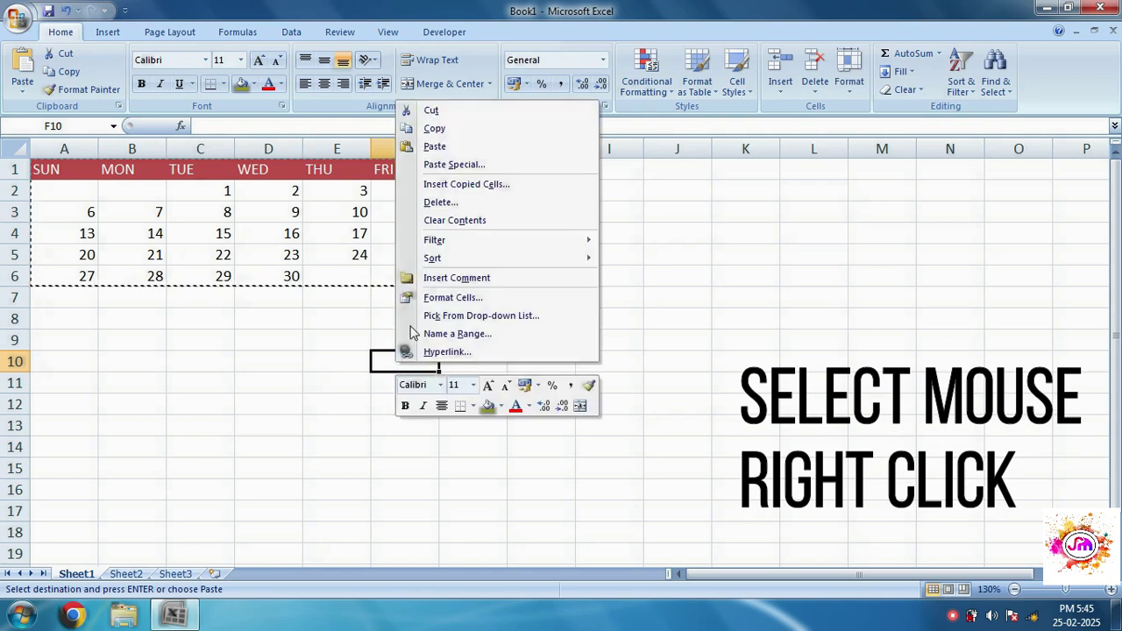
left_click(443, 168)
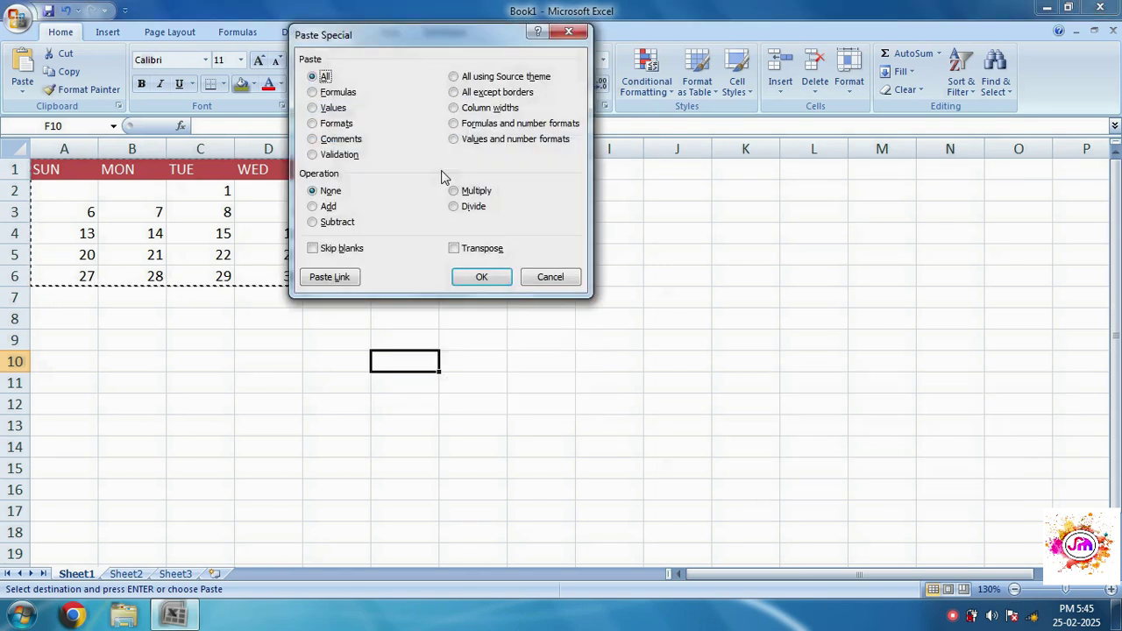
left_click_drag(386, 30, 630, 173)
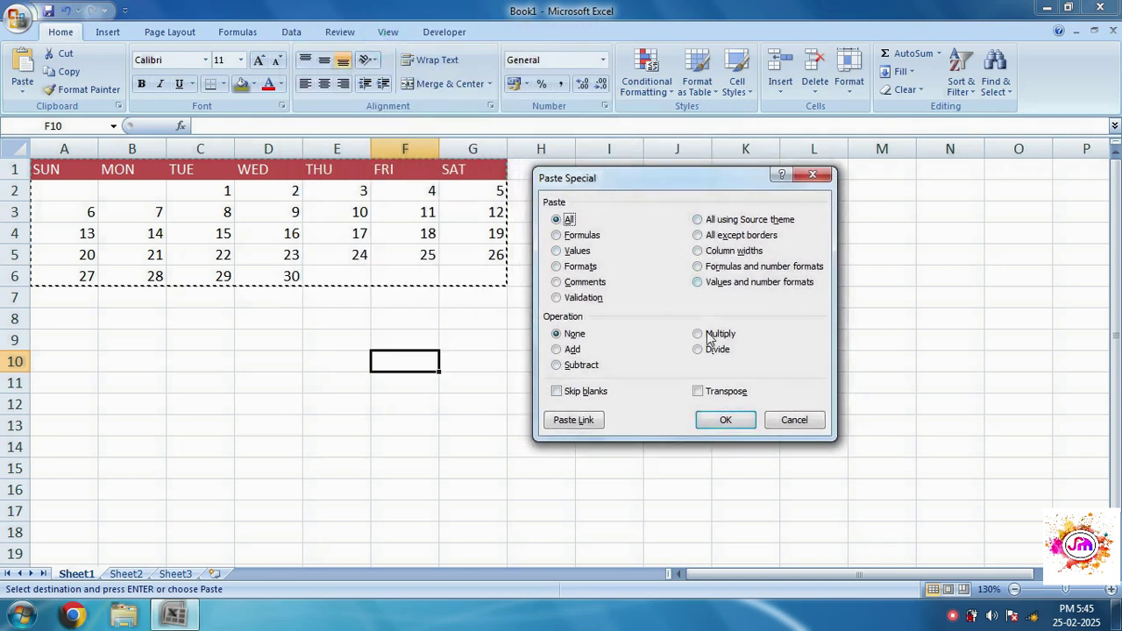
left_click(699, 391)
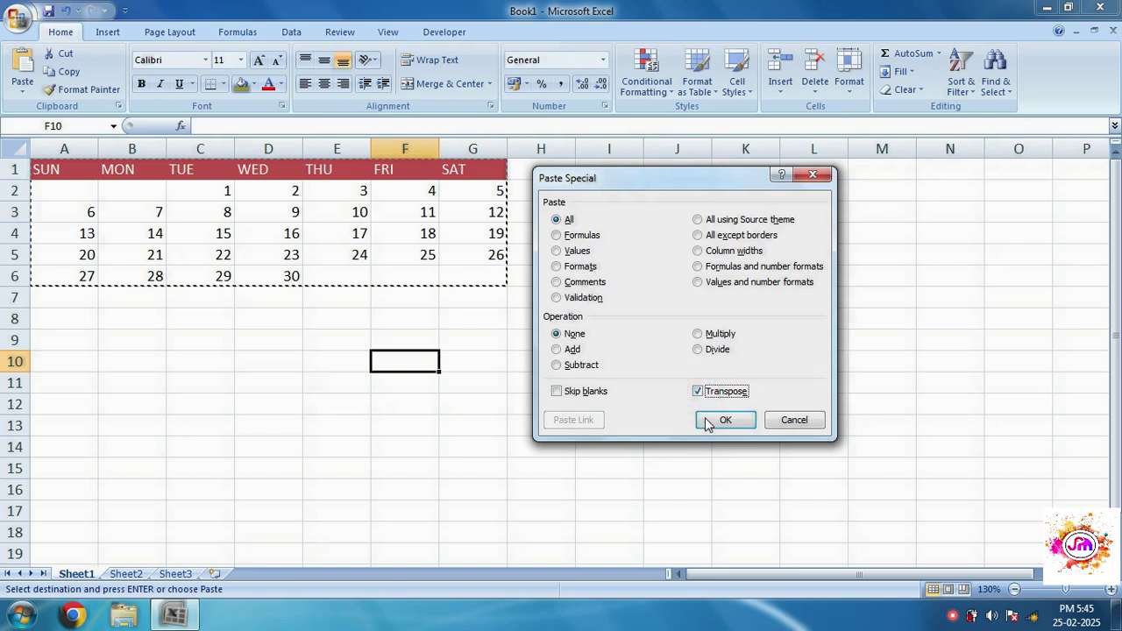
left_click(710, 424)
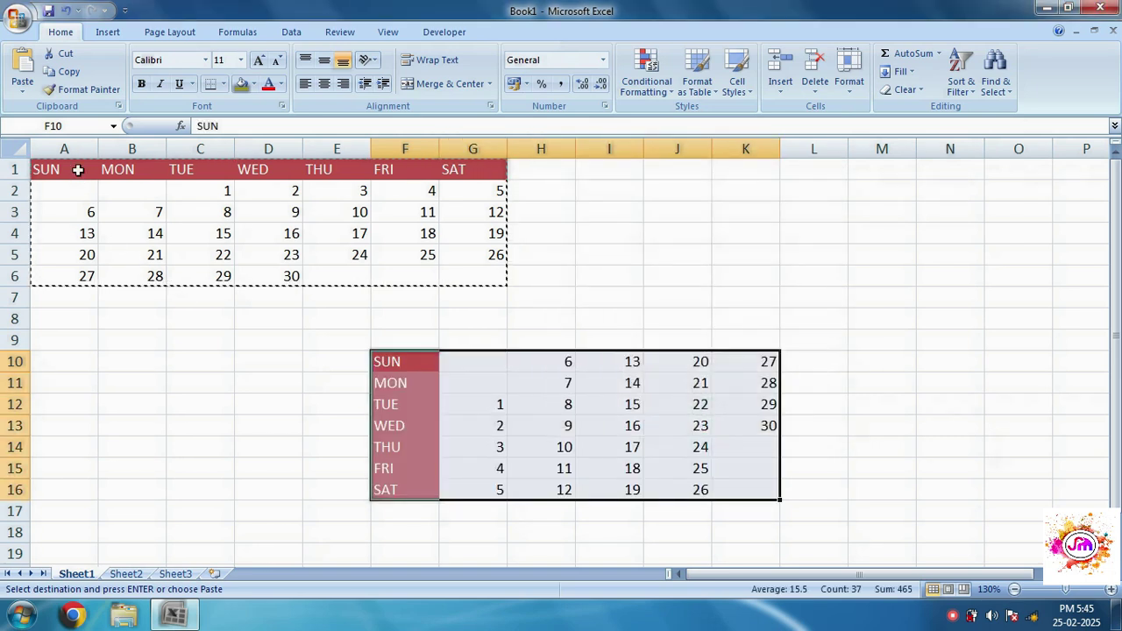
left_click(382, 361)
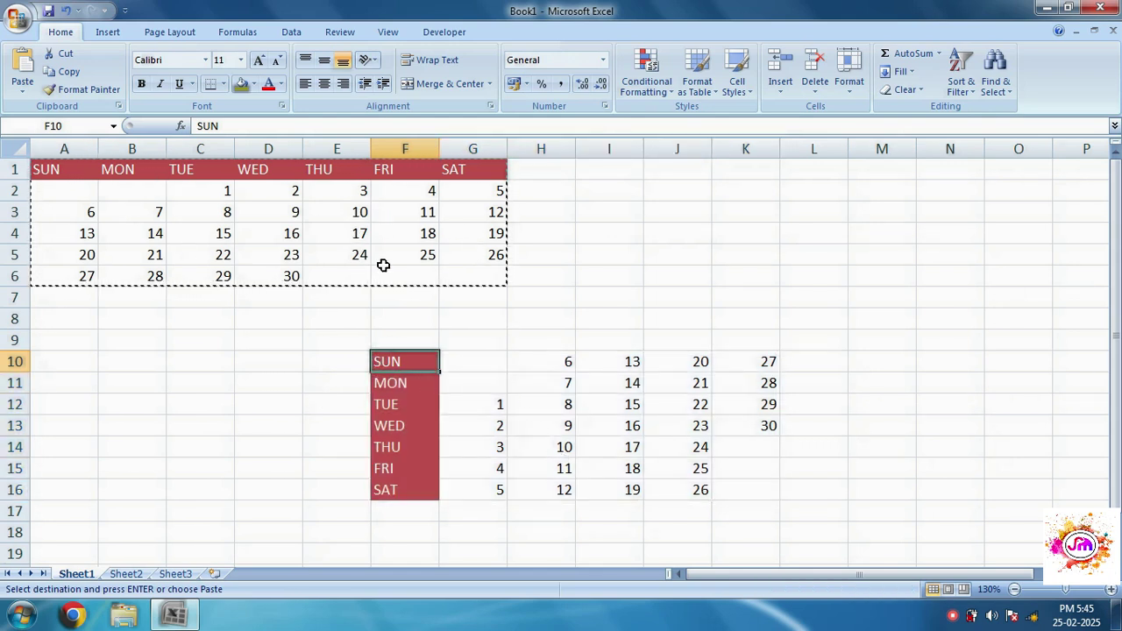
key("Escape")
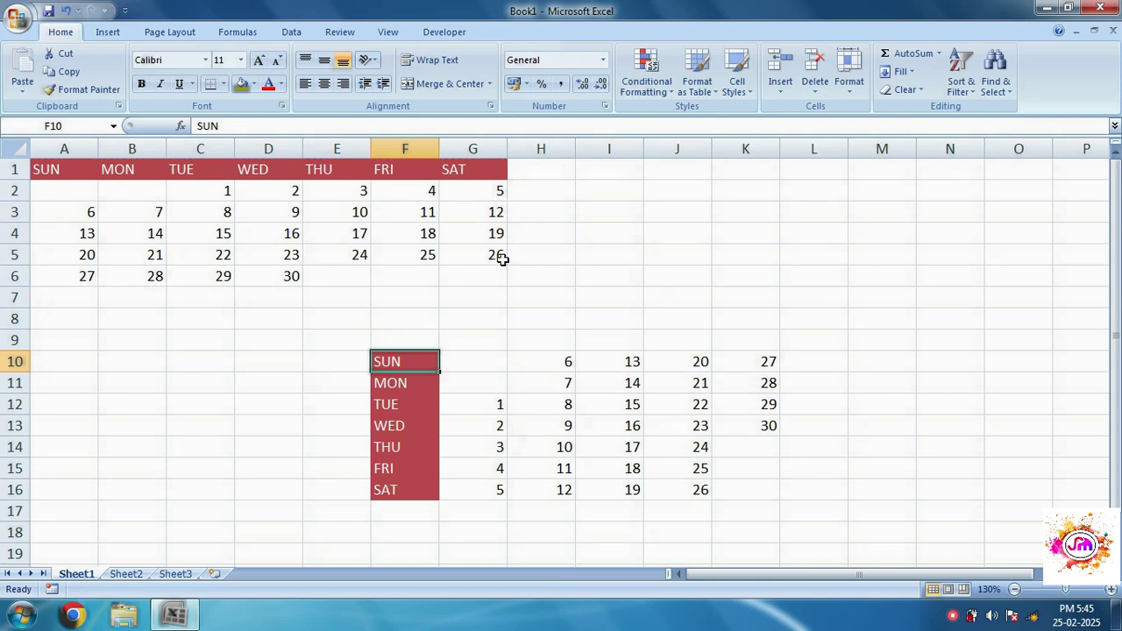
Compare the weekday columns of the original calendar with the weekday rows of the transposed copy.
left_click(471, 428)
left_click(317, 149)
left_click(390, 149)
left_click(472, 149)
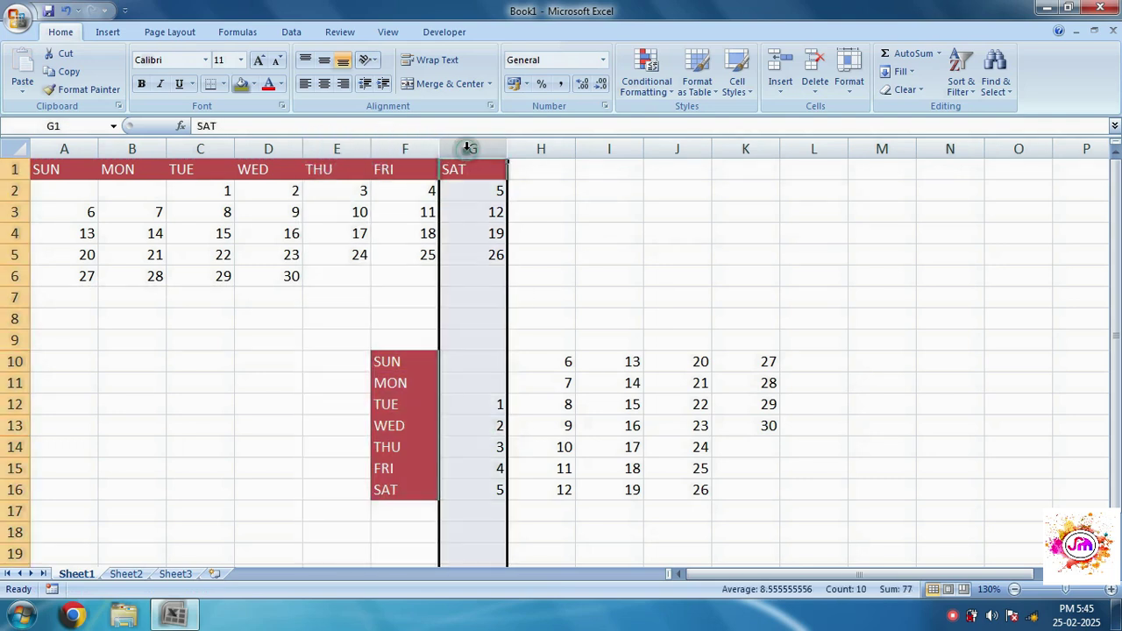
left_click(14, 383)
left_click(14, 404)
left_click(14, 425)
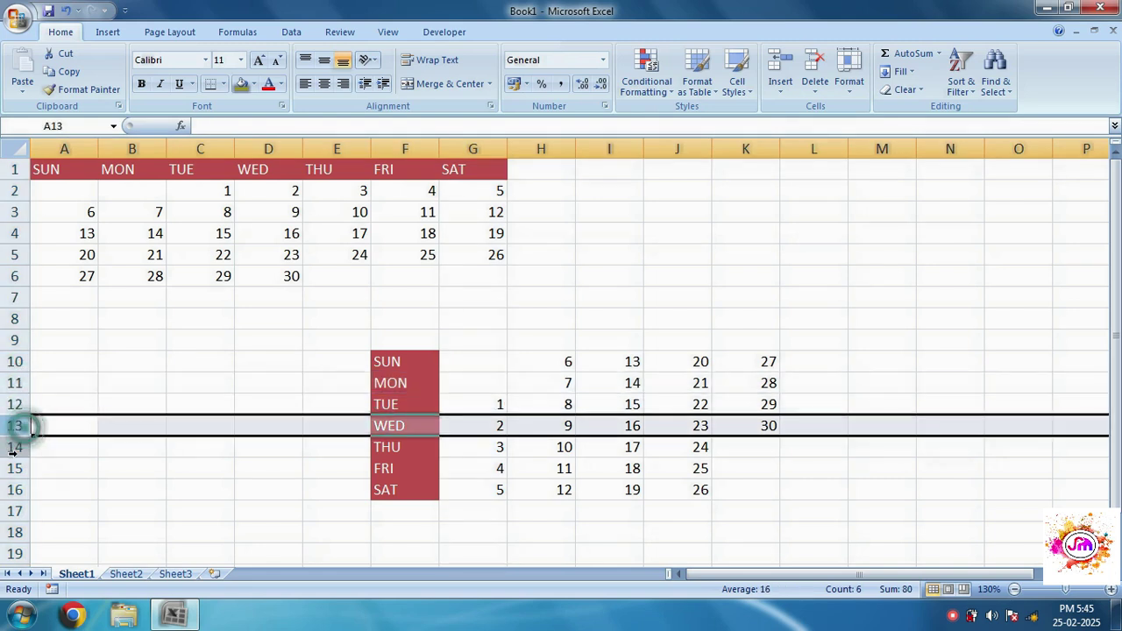
left_click(92, 487)
left_click_drag(63, 168, 479, 271)
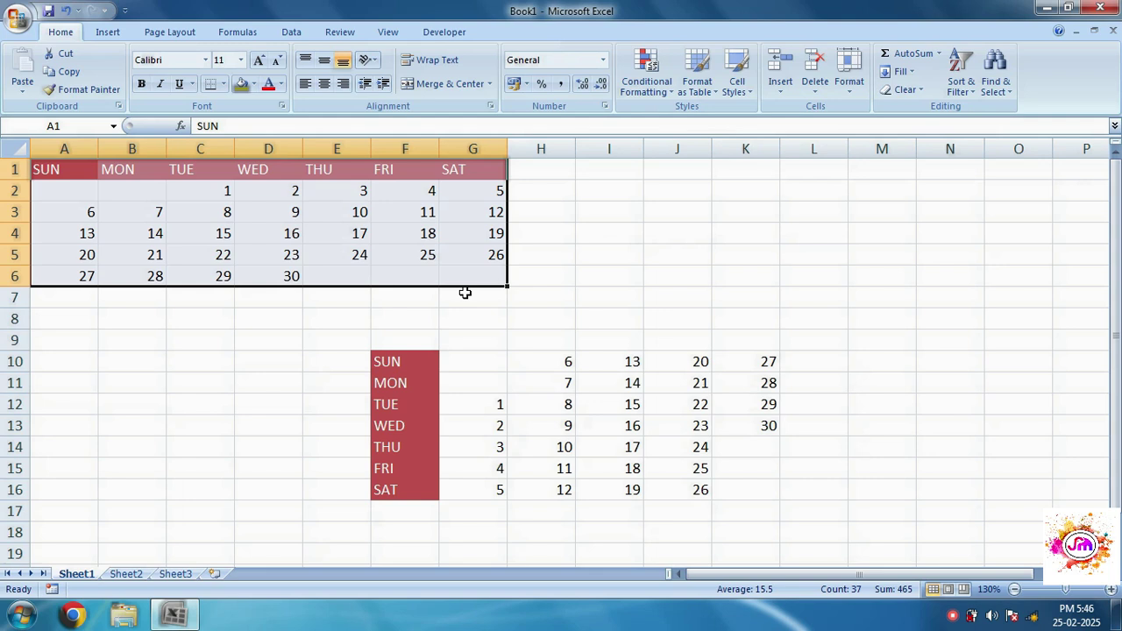
Review where the Paste Special command is offered for cell F10.
left_click(408, 360)
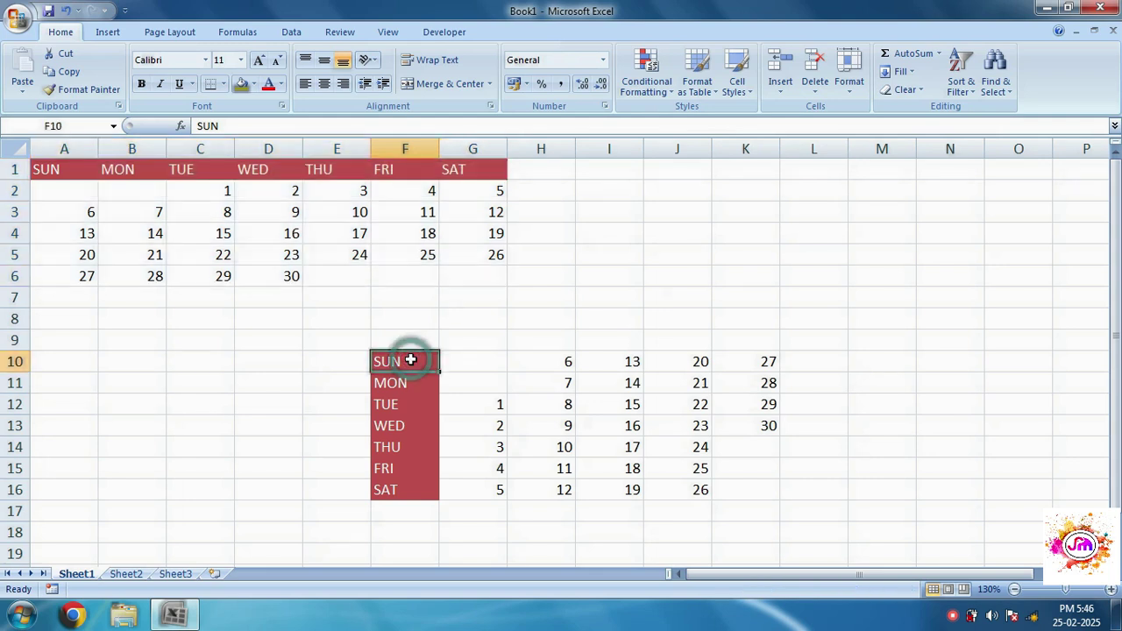
right_click(404, 358)
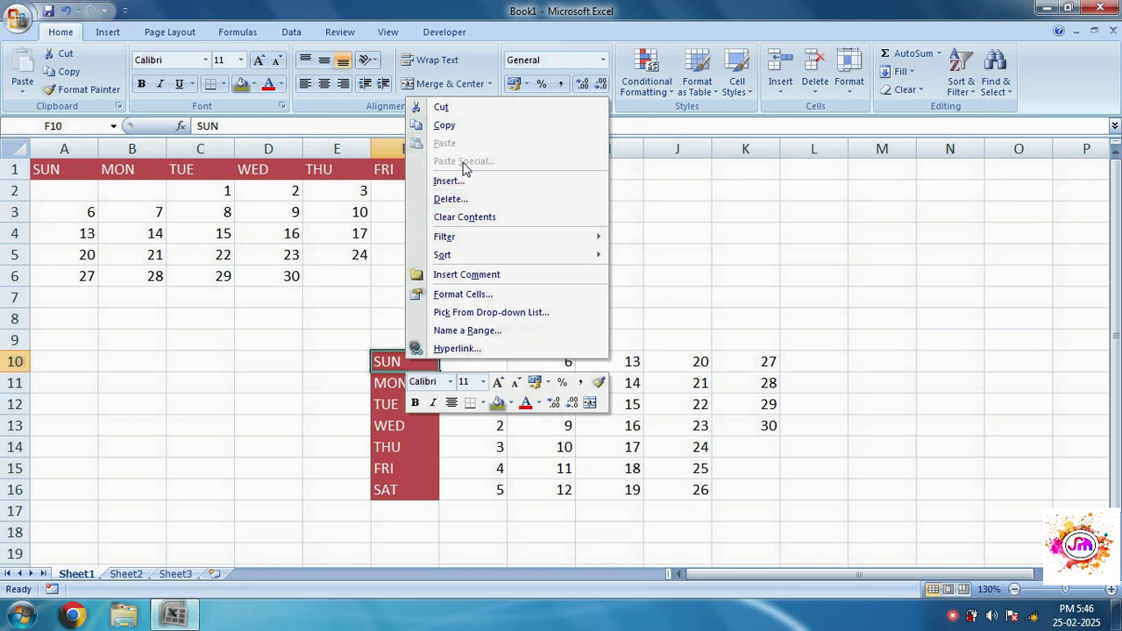
left_click(444, 125)
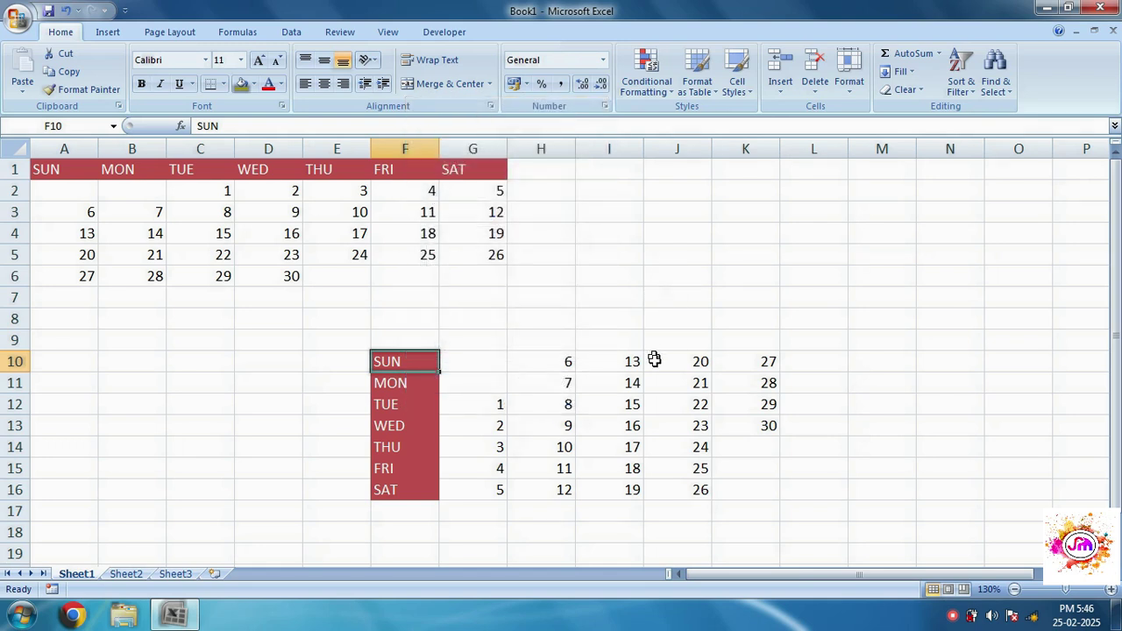
left_click(404, 387)
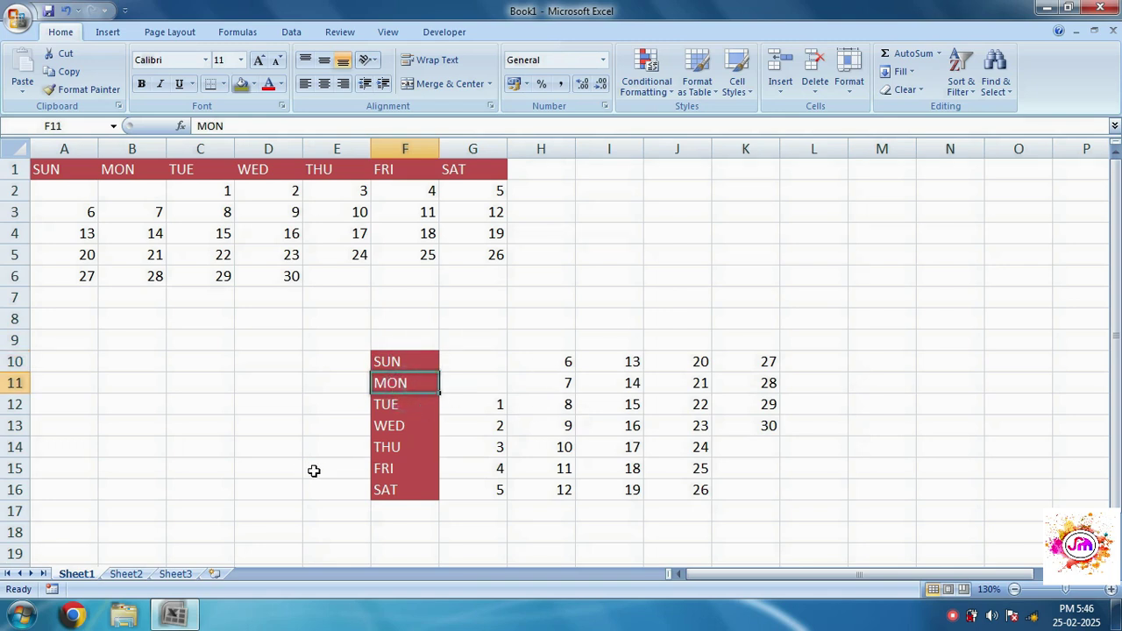
On Sheet2, examine the empty rows 5–6 and 10–12 that separate the three student marks tables.
left_click(124, 574)
left_click(137, 276)
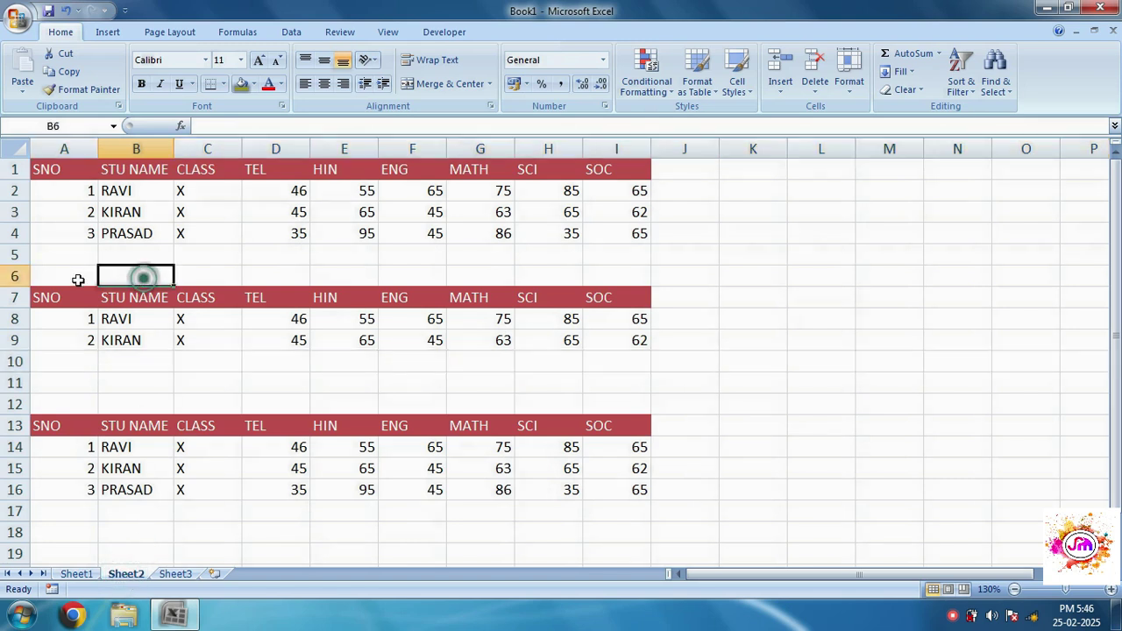
left_click(13, 254)
left_click(14, 275)
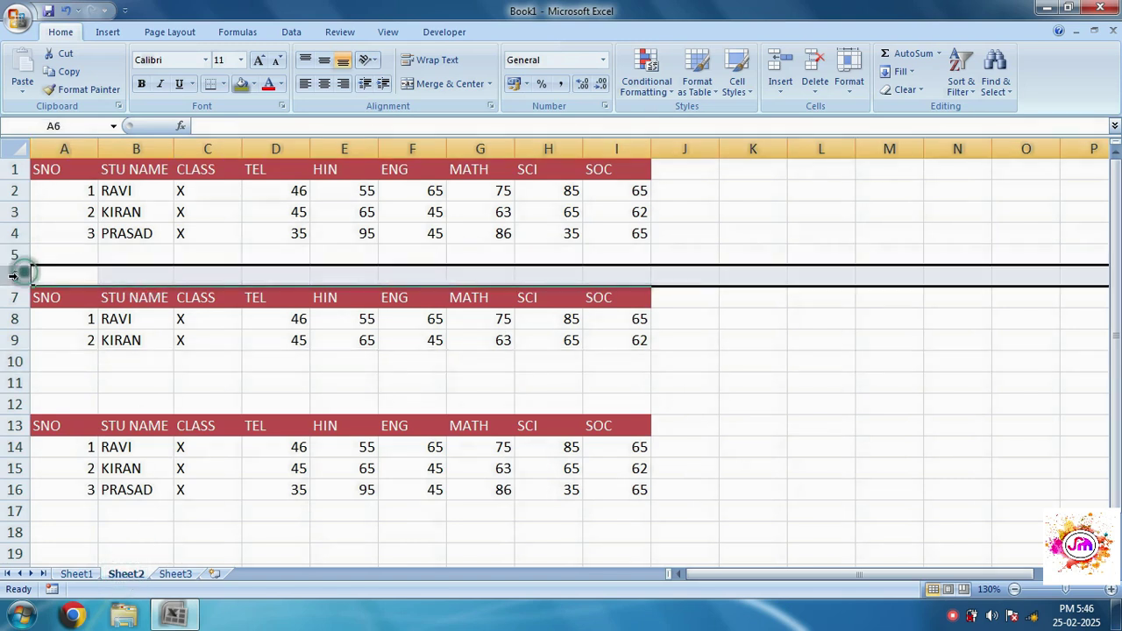
left_click(14, 361)
left_click(14, 383)
left_click(14, 404)
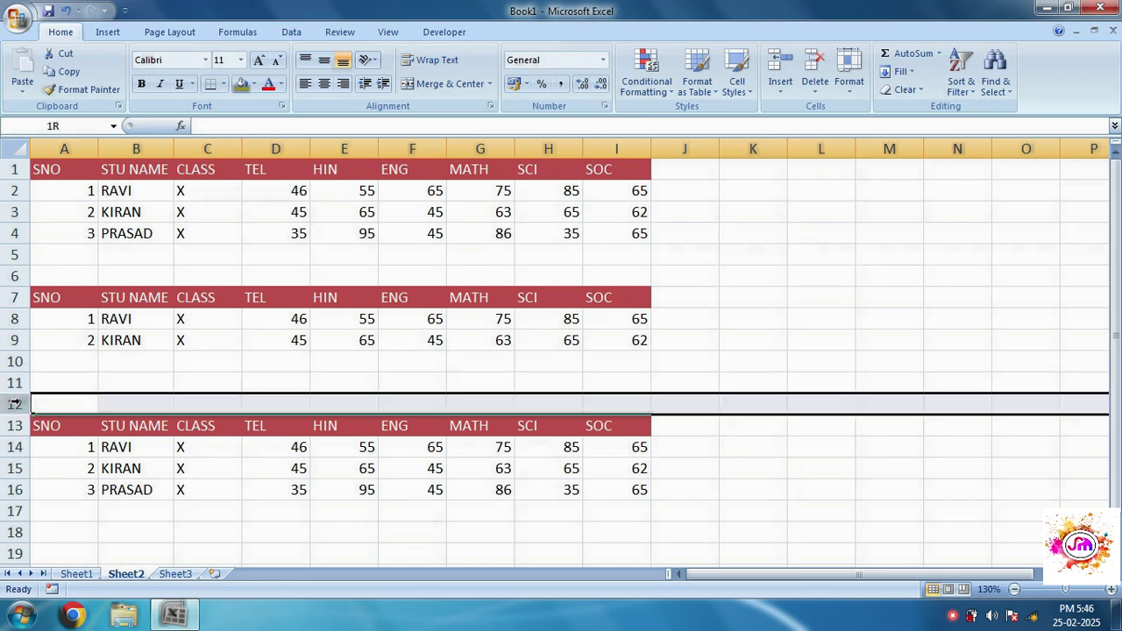
left_click(16, 255)
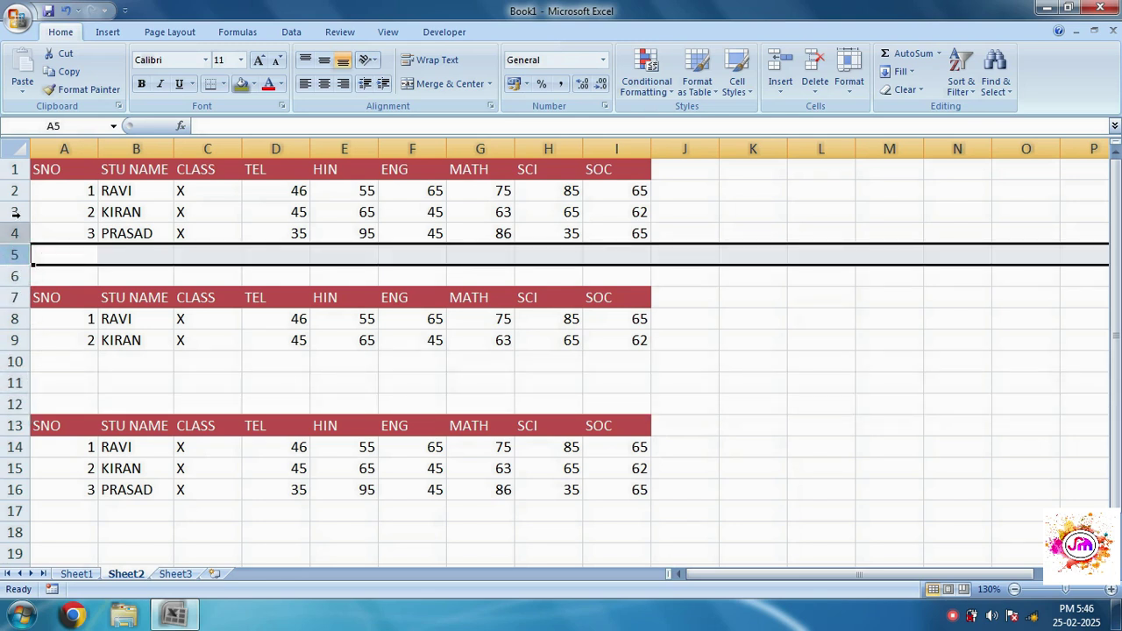
Select all blank cells within A1:I16 using Go To Special with the Blanks option.
left_click_drag(50, 171, 611, 493)
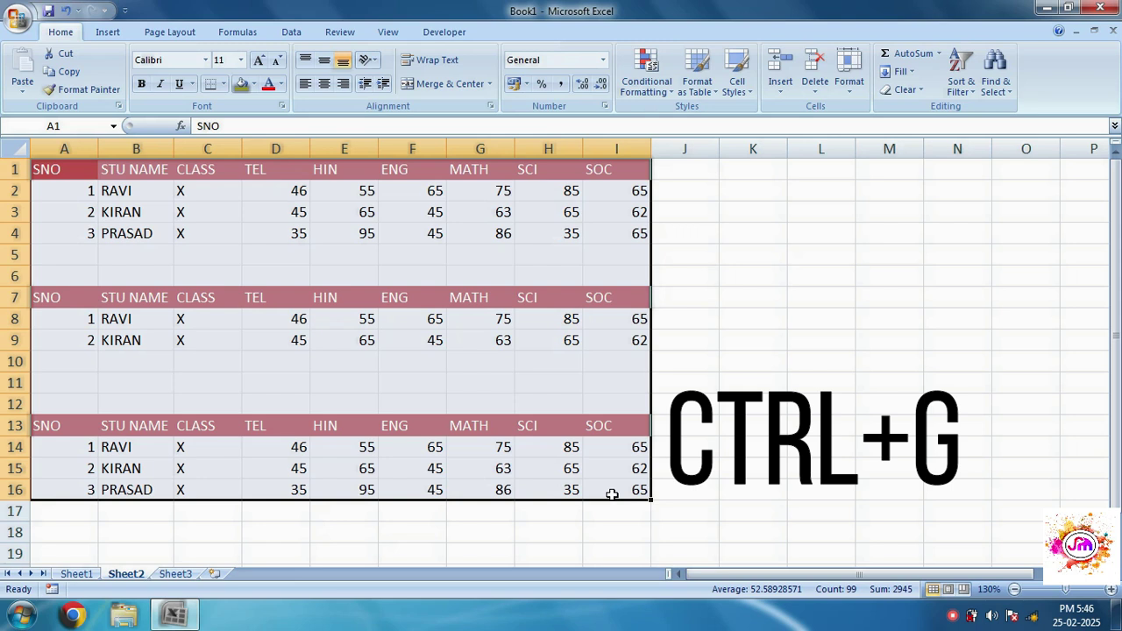
key("ctrl+g")
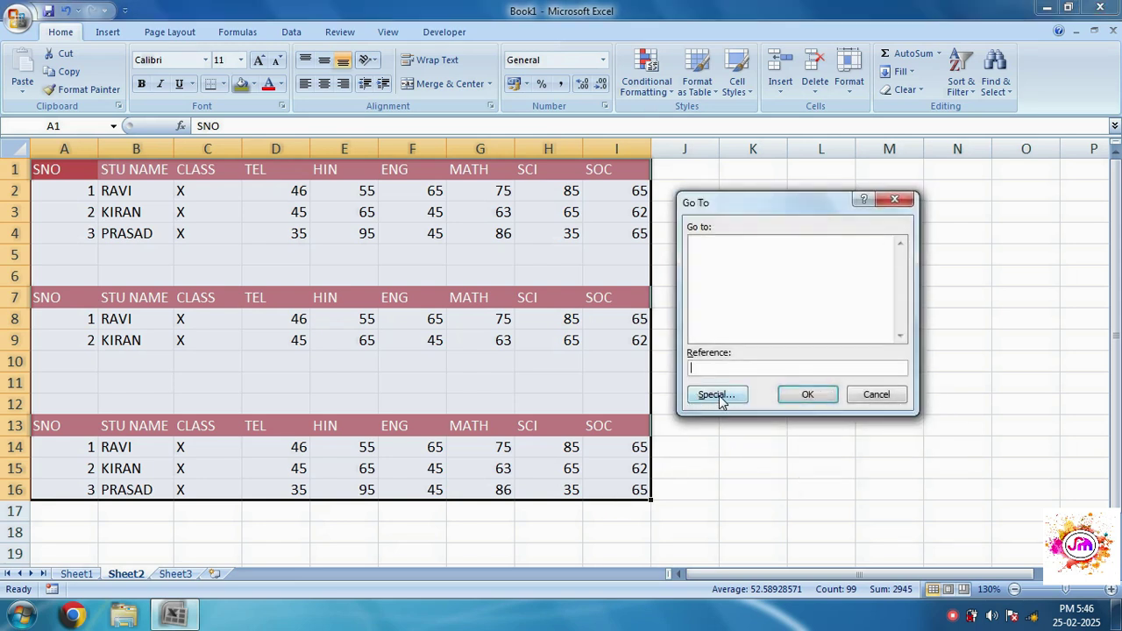
left_click(719, 395)
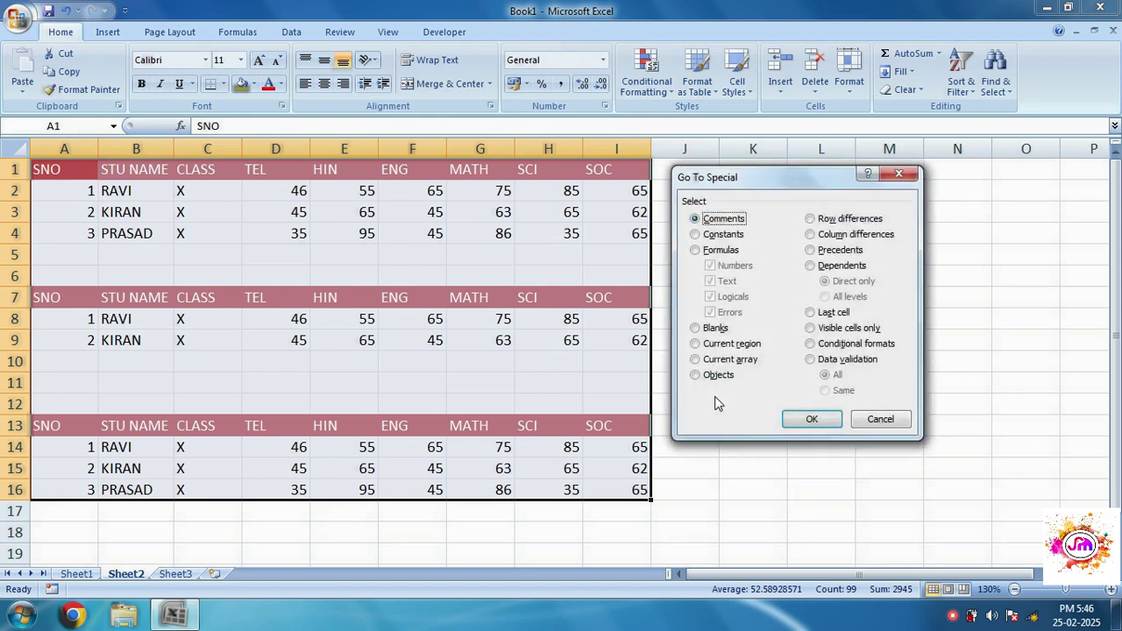
left_click(707, 328)
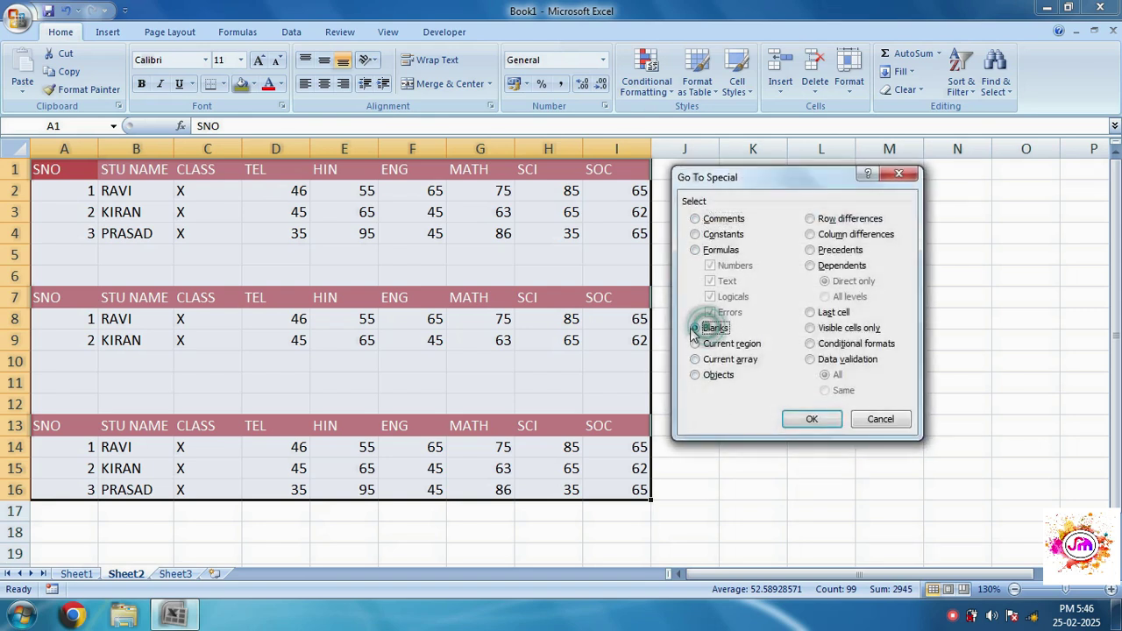
left_click(799, 419)
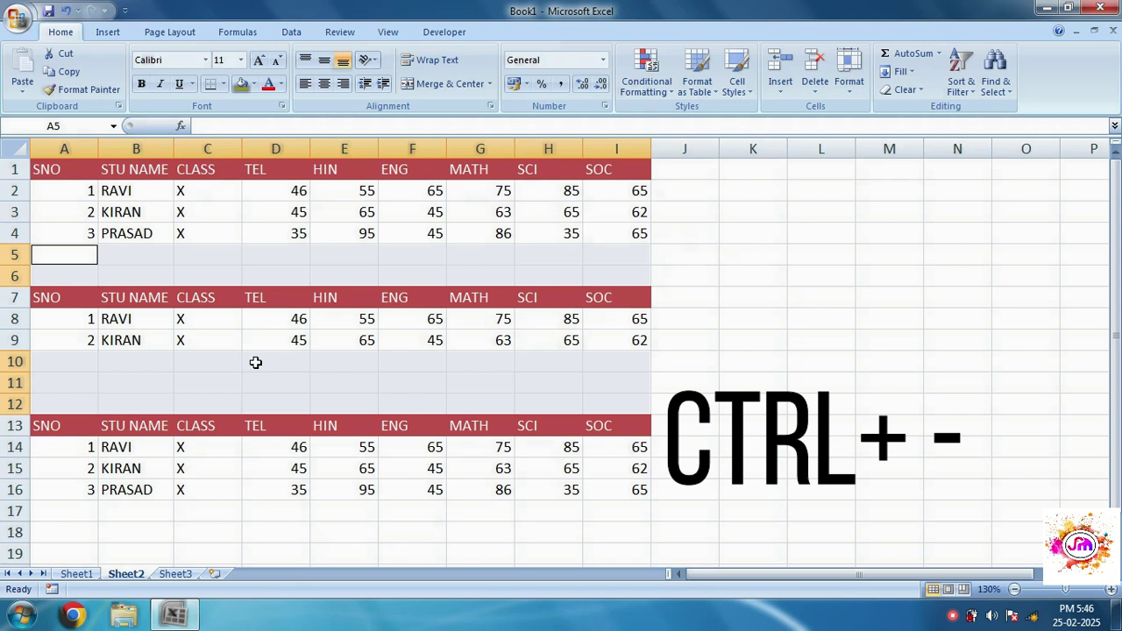
Delete the selected blank cells between the marks tables with the Shift cells up option.
key("ctrl+minus")
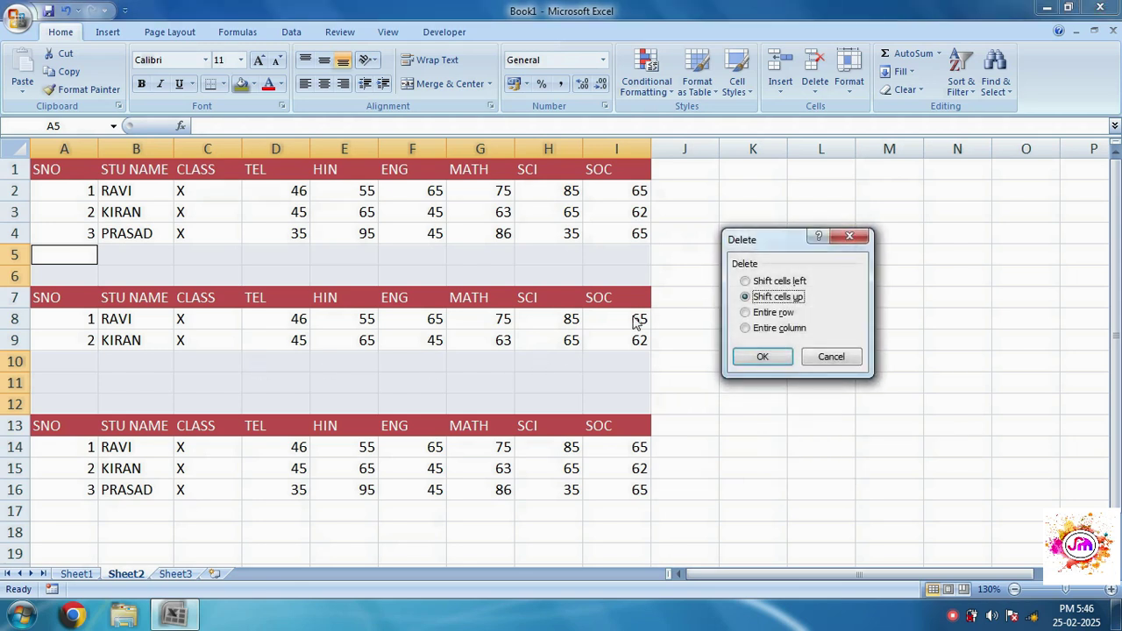
left_click_drag(744, 253, 524, 253)
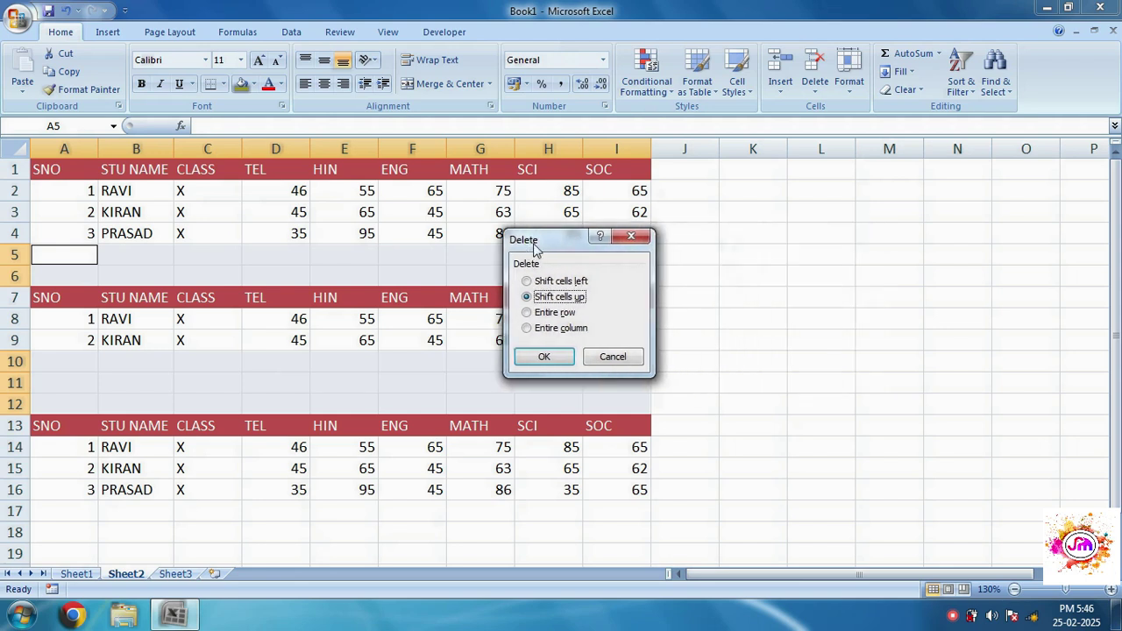
left_click(569, 300)
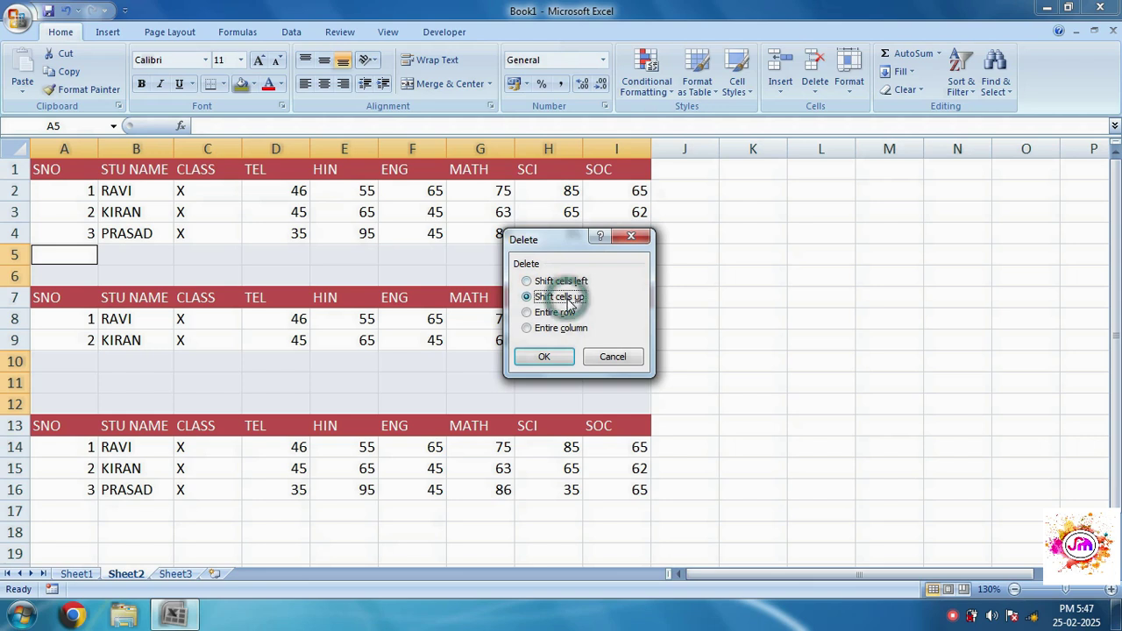
left_click(532, 361)
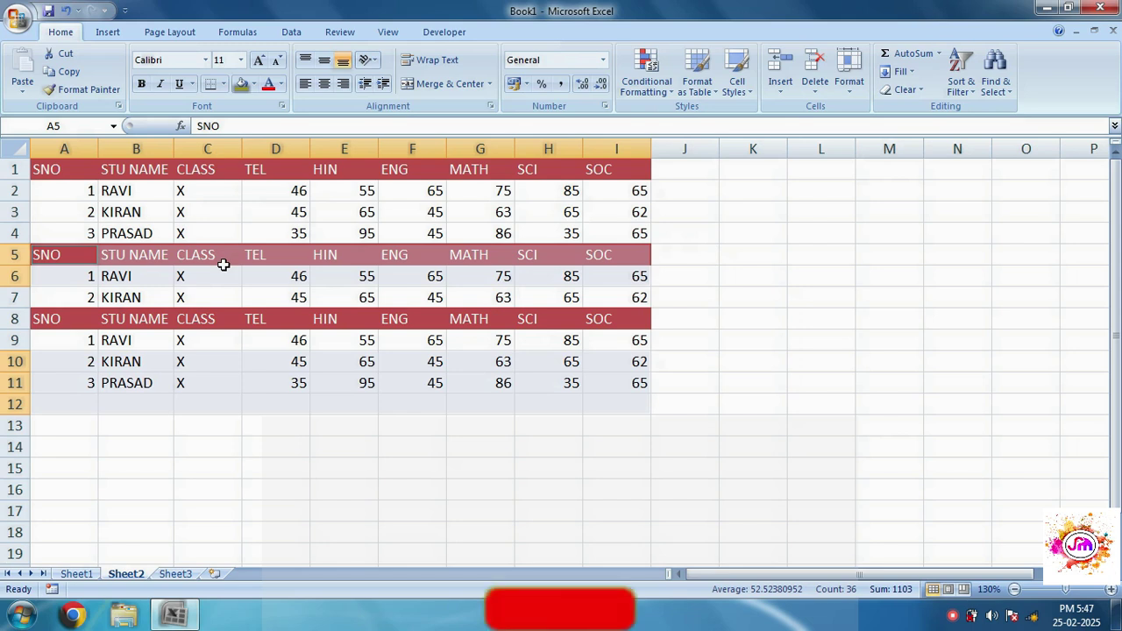
left_click(390, 316)
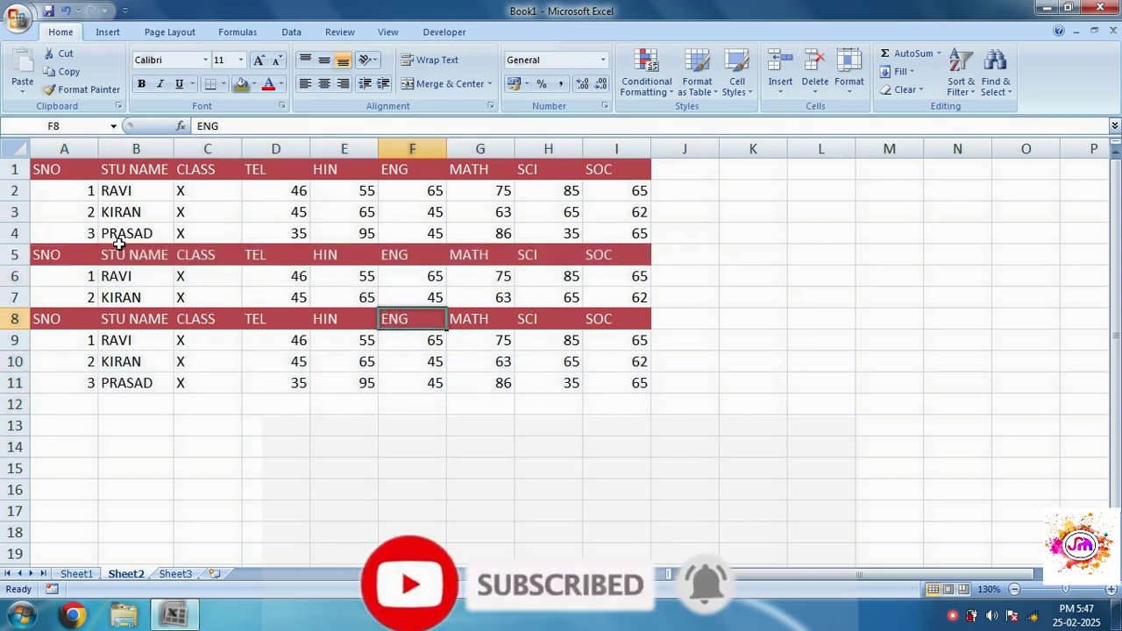
Insert an empty column before HIN at column E and another before MATH at column H.
left_click(345, 146)
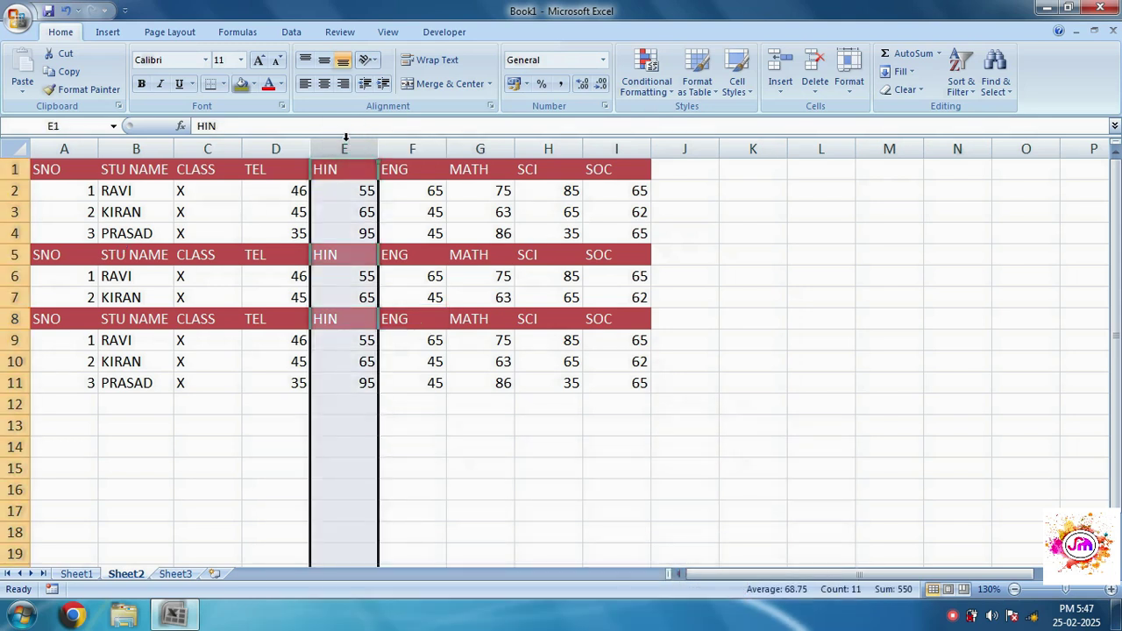
key("ctrl+plus")
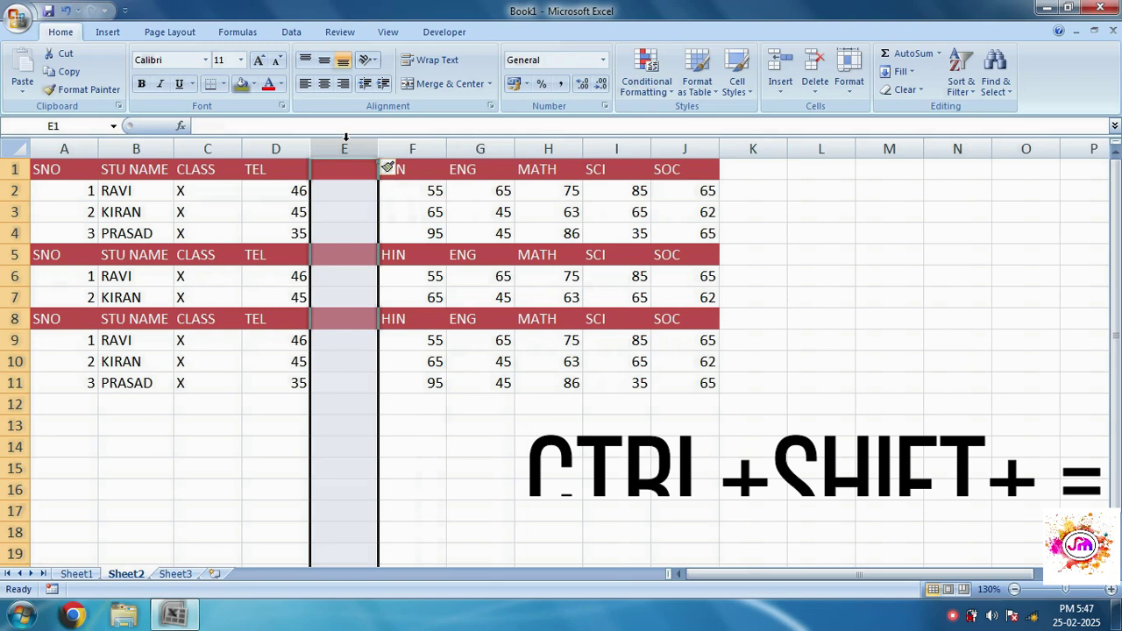
left_click(565, 146)
key("ctrl+shift+equal")
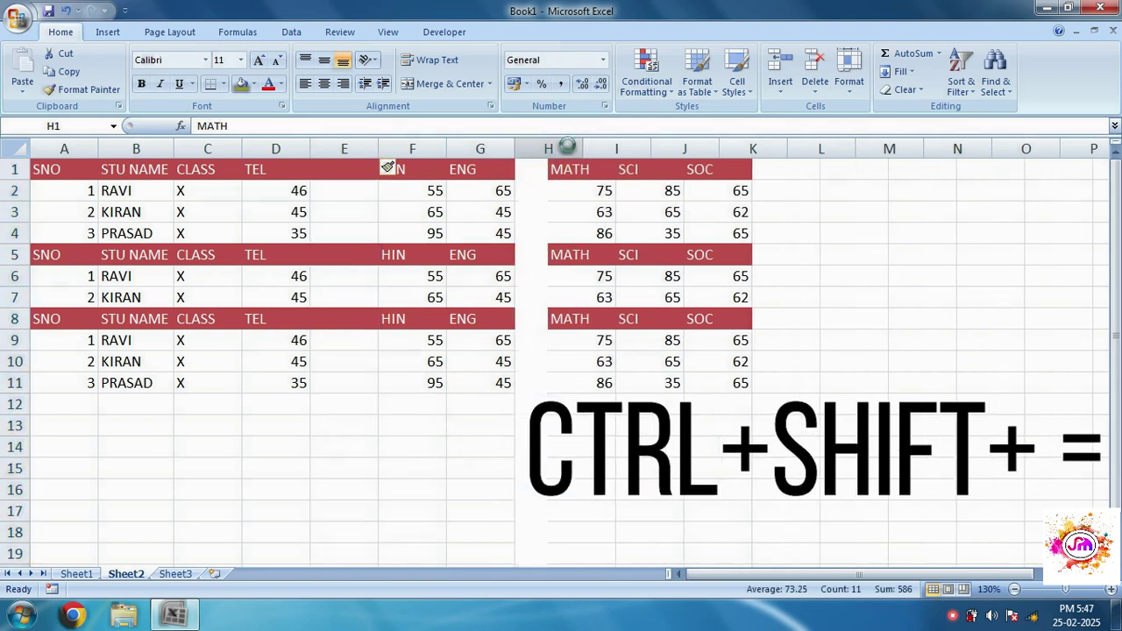
left_click(382, 401)
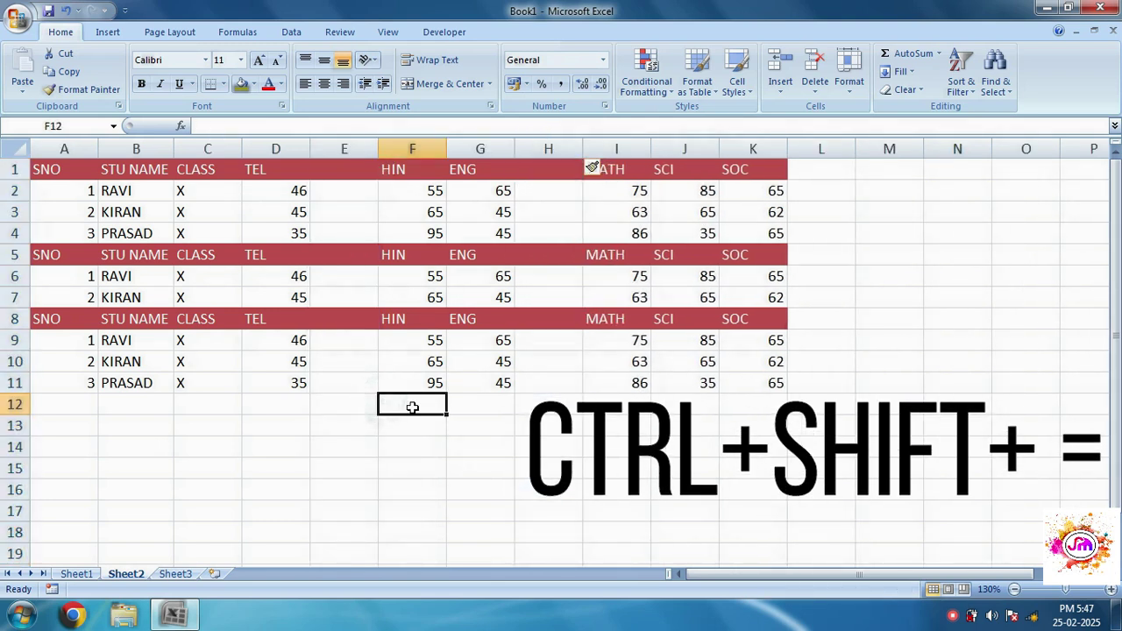
Select all blank cells within A1:K11 using Go To Special with the Blanks option.
left_click_drag(57, 163, 758, 389)
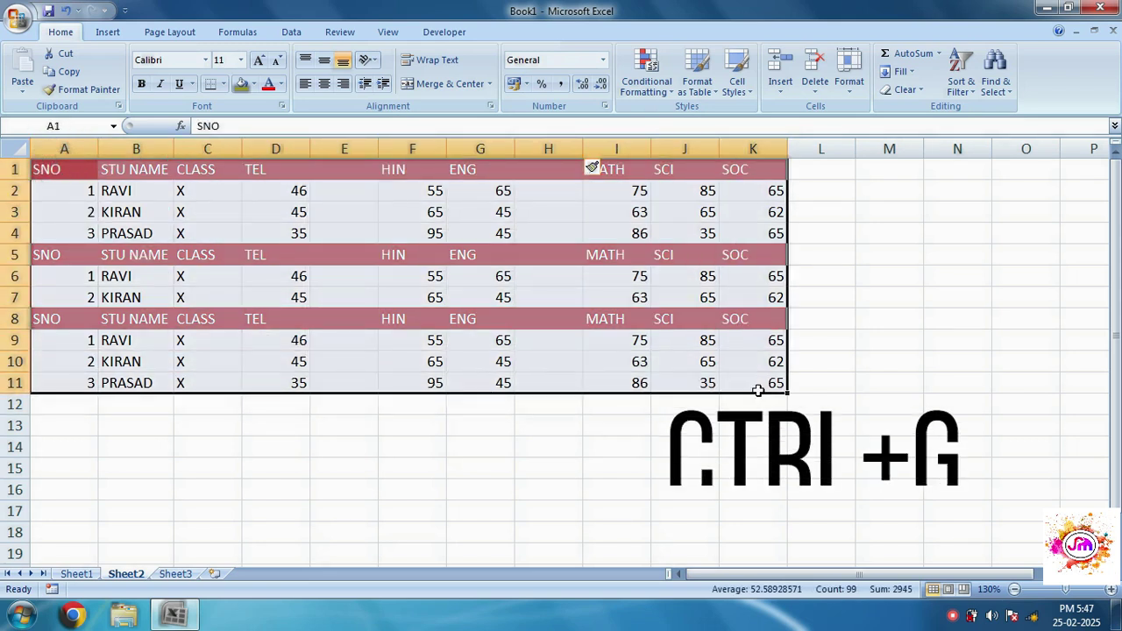
key("ctrl+g")
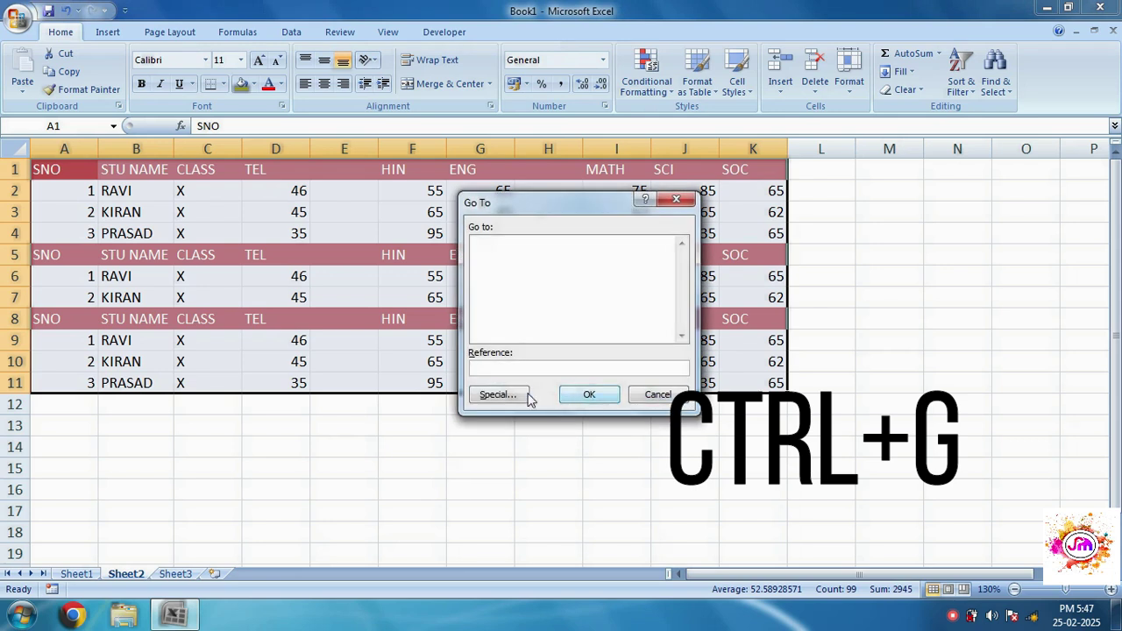
left_click(508, 399)
left_click(491, 329)
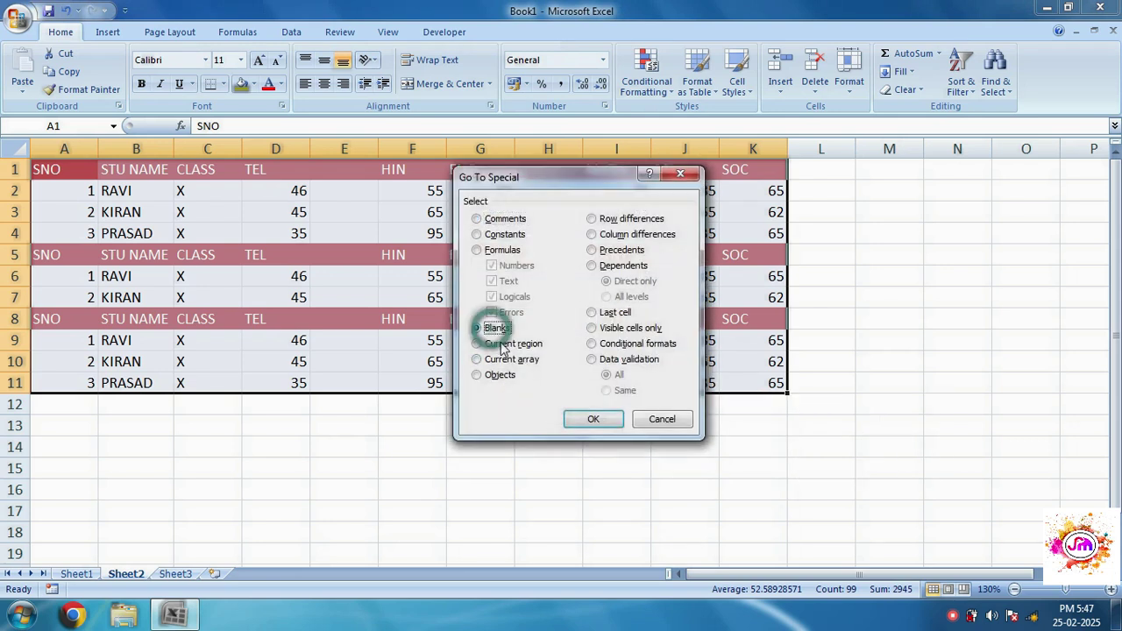
left_click(589, 419)
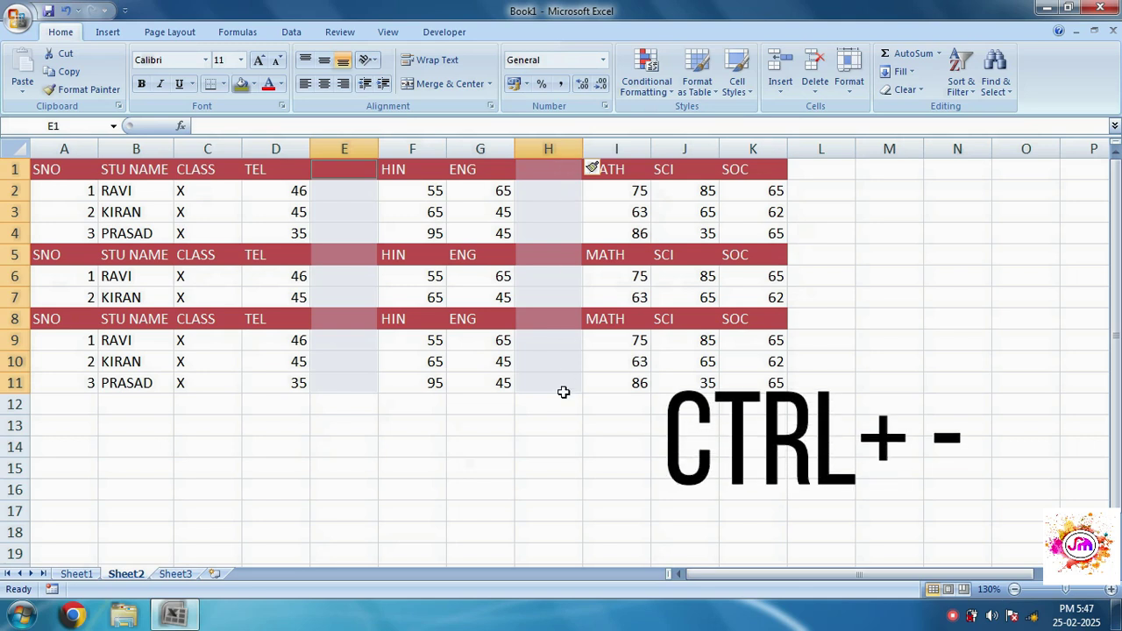
Delete the selected blank cells in columns E and H with the Shift cells left option.
key("ctrl+minus")
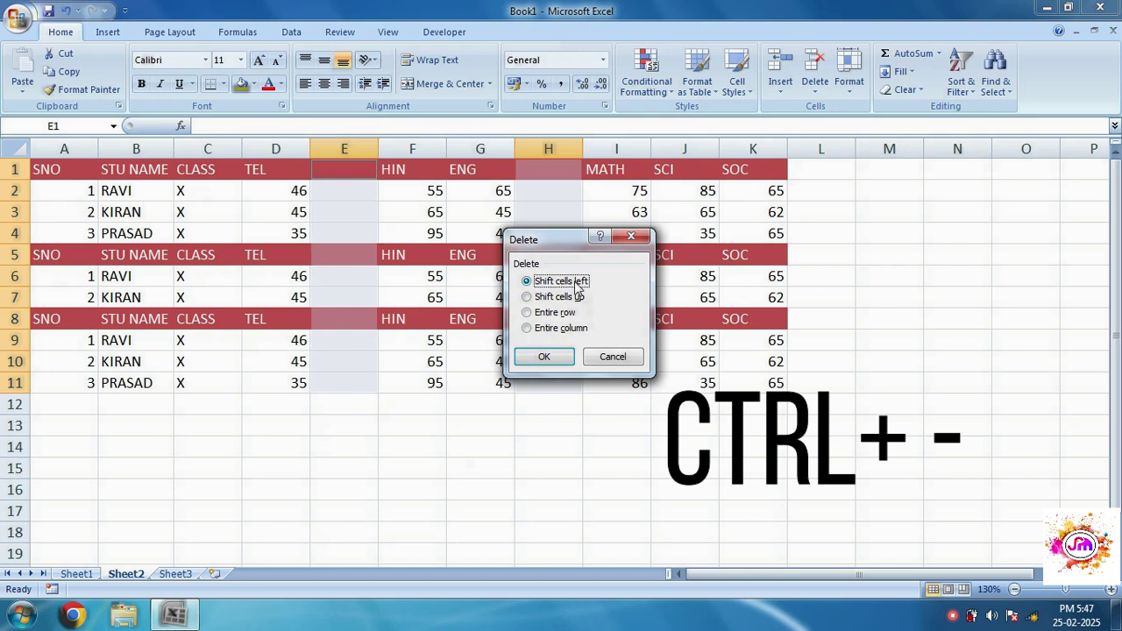
left_click(543, 358)
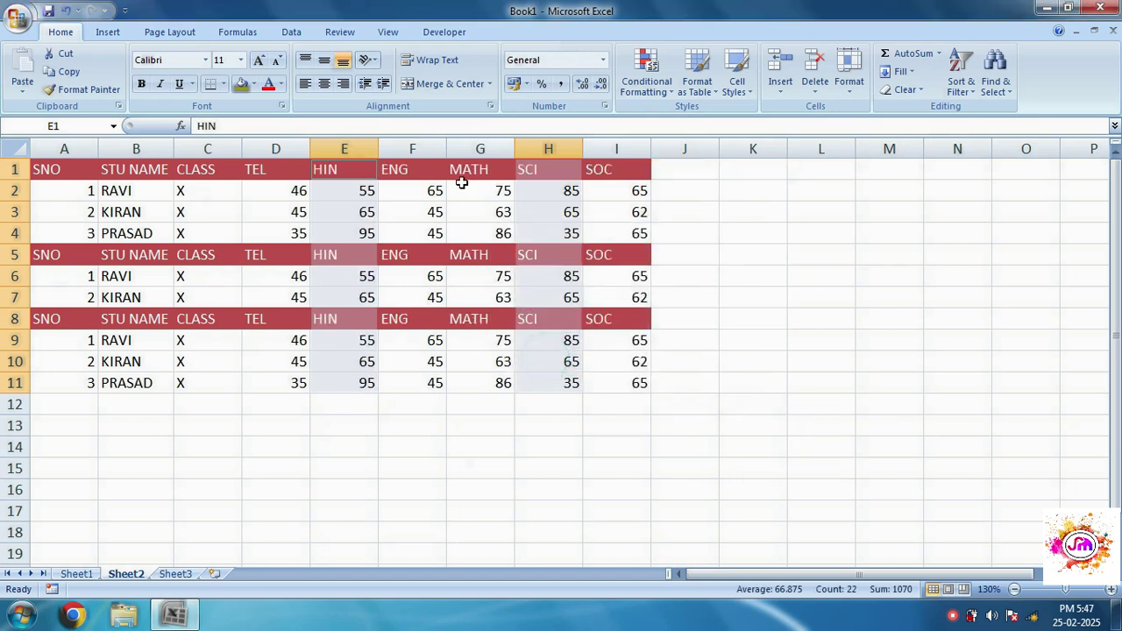
left_click(365, 420)
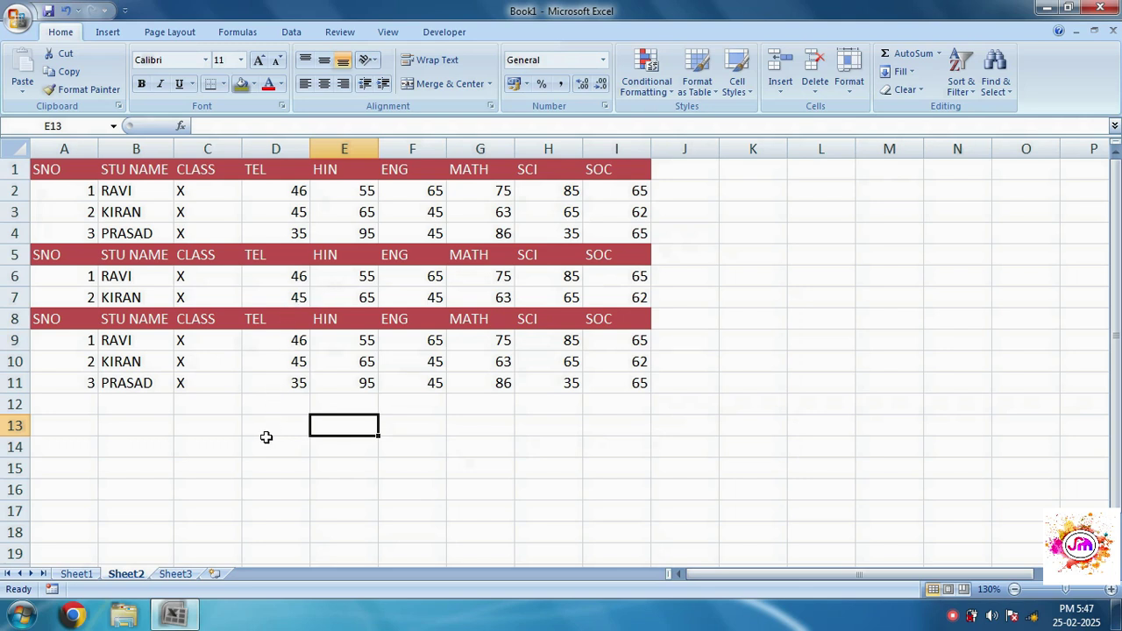
On Sheet3, examine the student records stacked in the single column A.
left_click(175, 575)
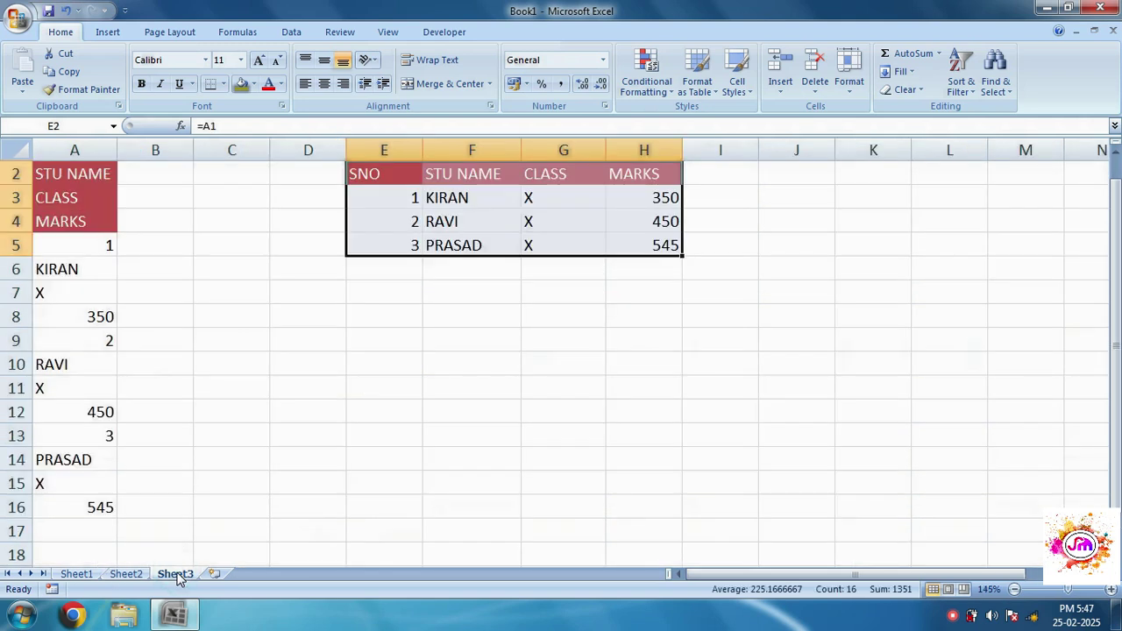
left_click(88, 166)
key("ctrl+space")
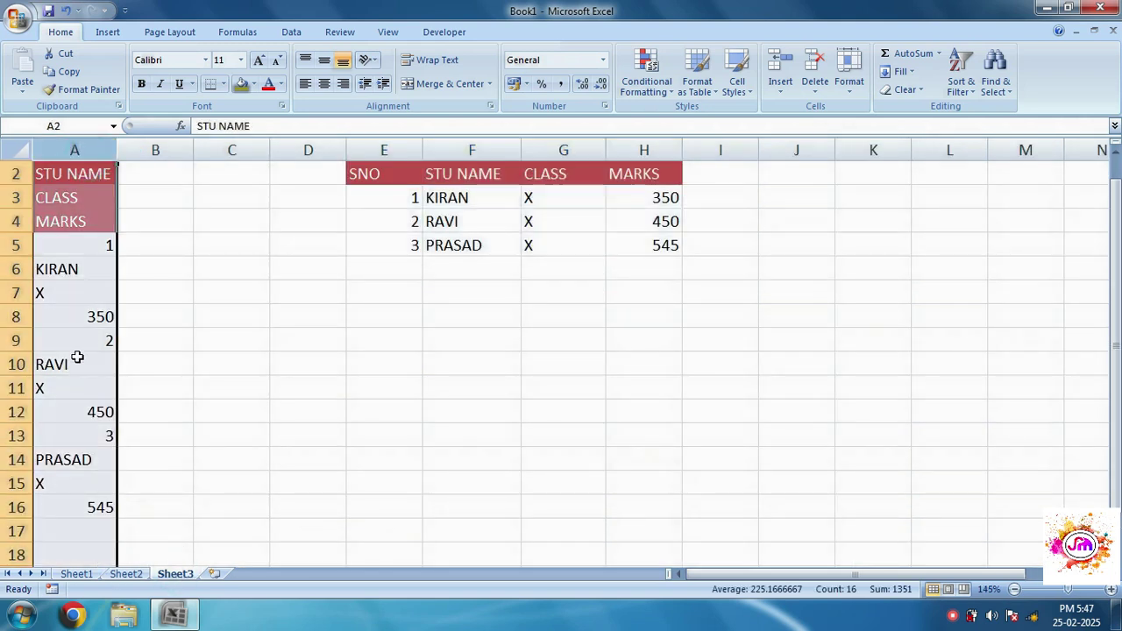
left_click(160, 253)
left_click(75, 497)
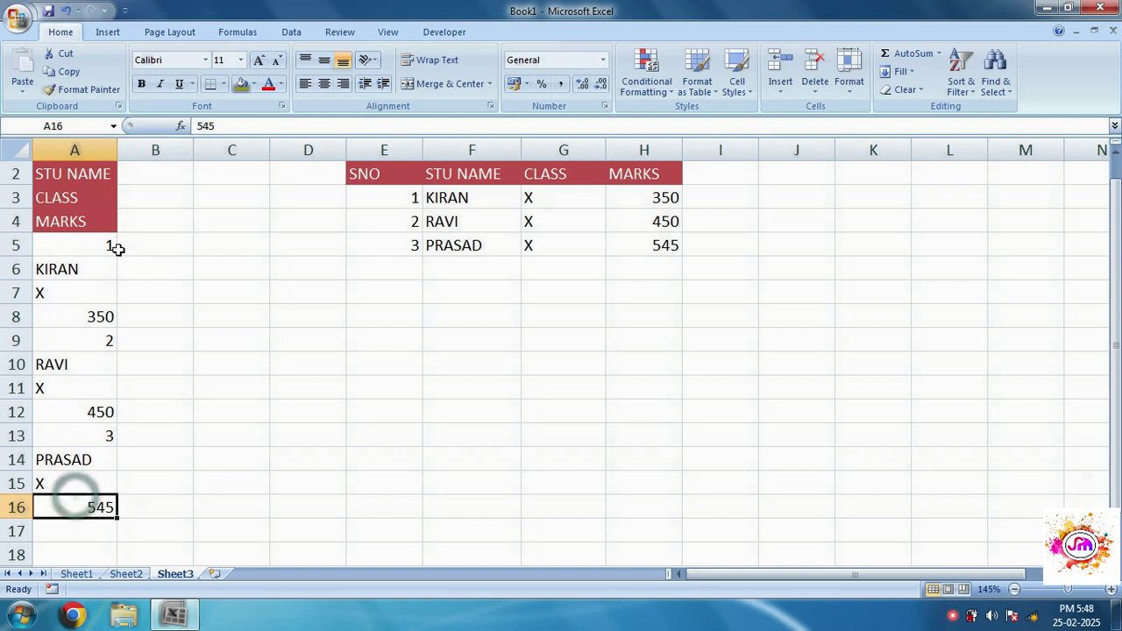
left_click(75, 151)
left_click(232, 292)
Clear the cell formatting and contents of the rearranged student table in E2:H5.
left_click_drag(374, 168, 664, 243)
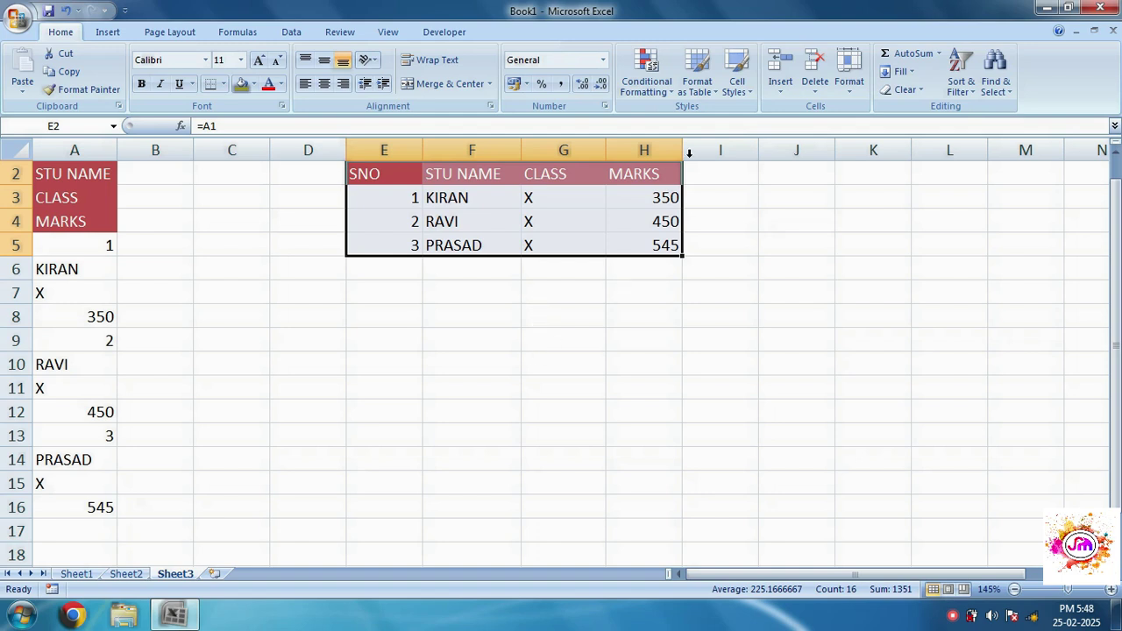
left_click(737, 79)
left_click(613, 122)
key("Delete")
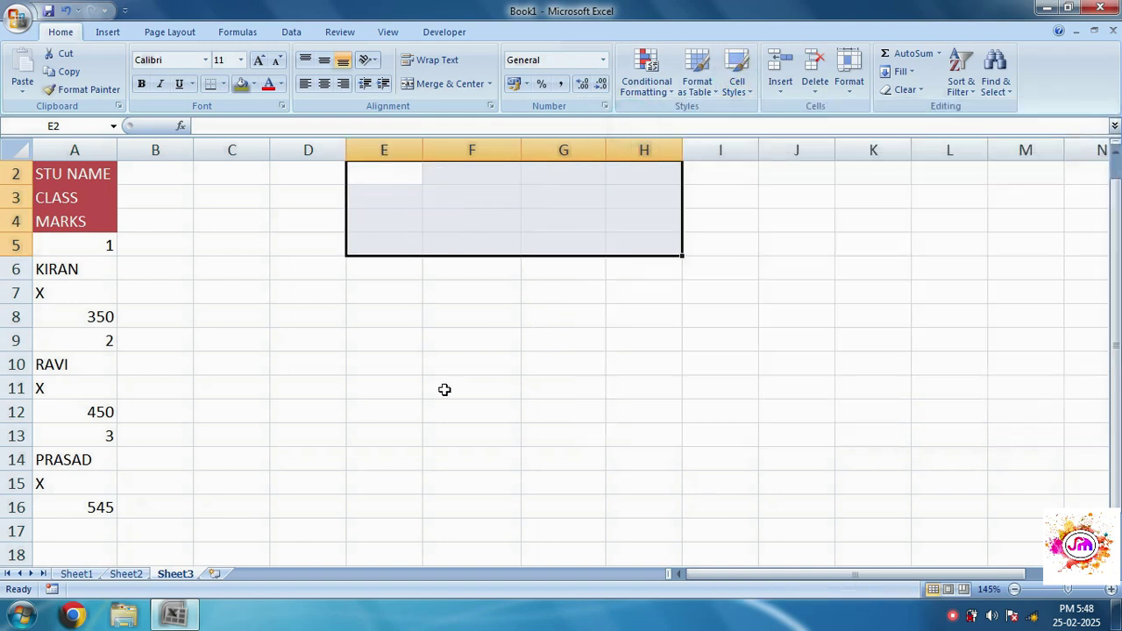
left_click(444, 390)
Examine the SNO, STU NAME, CLASS and MARKS headings stacked in cells A1:A4.
left_click(372, 247)
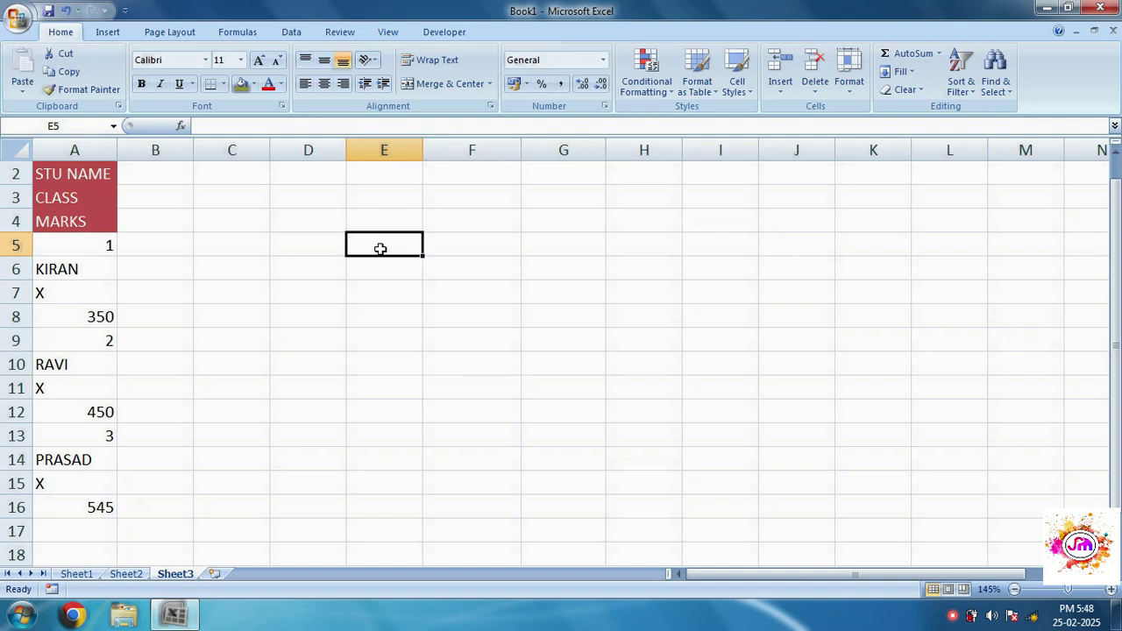
left_click(93, 173)
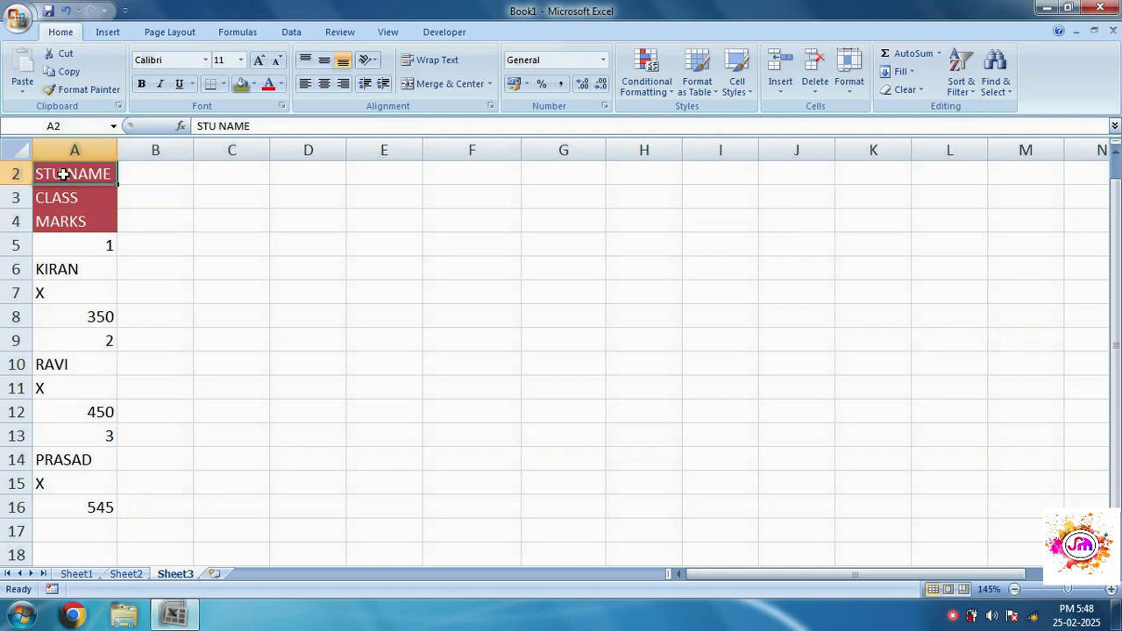
scroll(72, 175, "down", 4)
scroll(68, 181, "up", 4)
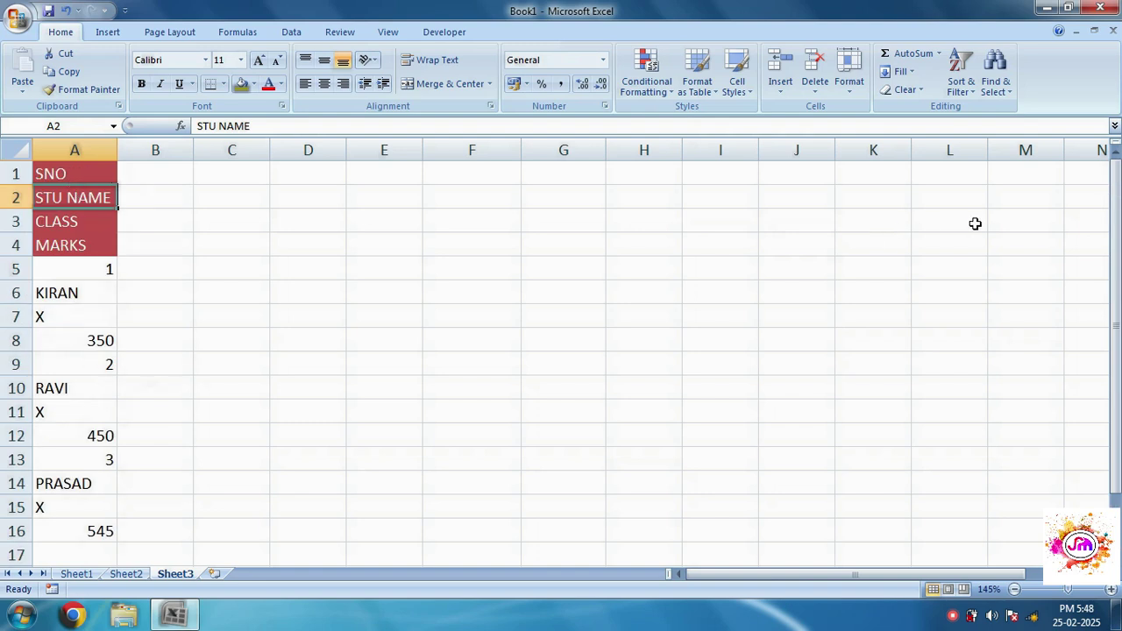
left_click_drag(1115, 245, 1115, 245)
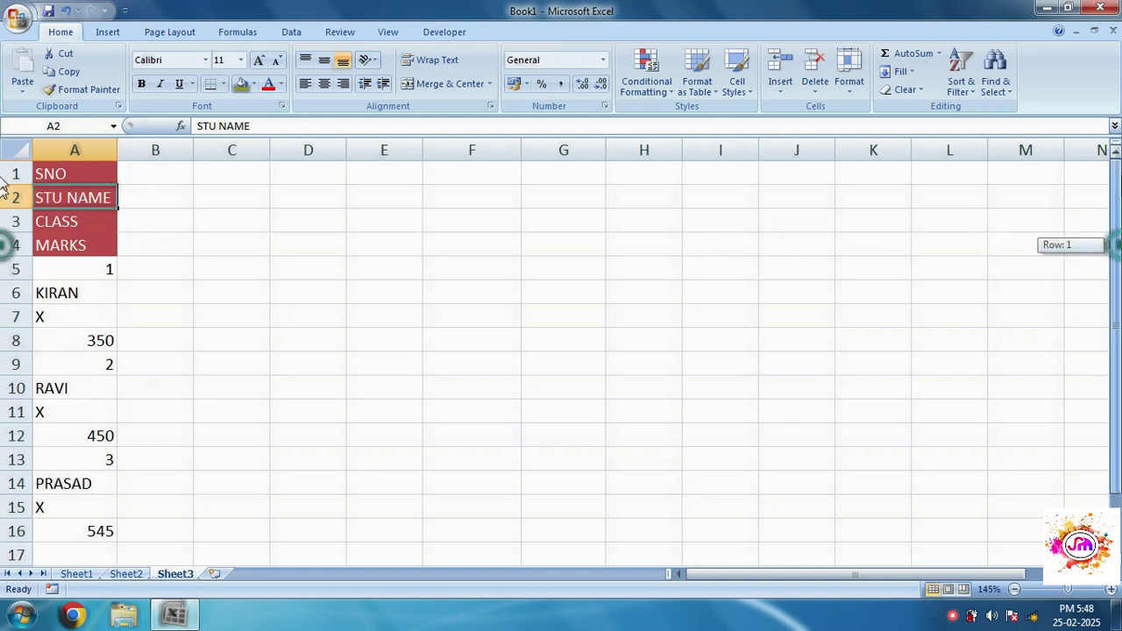
left_click(79, 175)
double_click(79, 176)
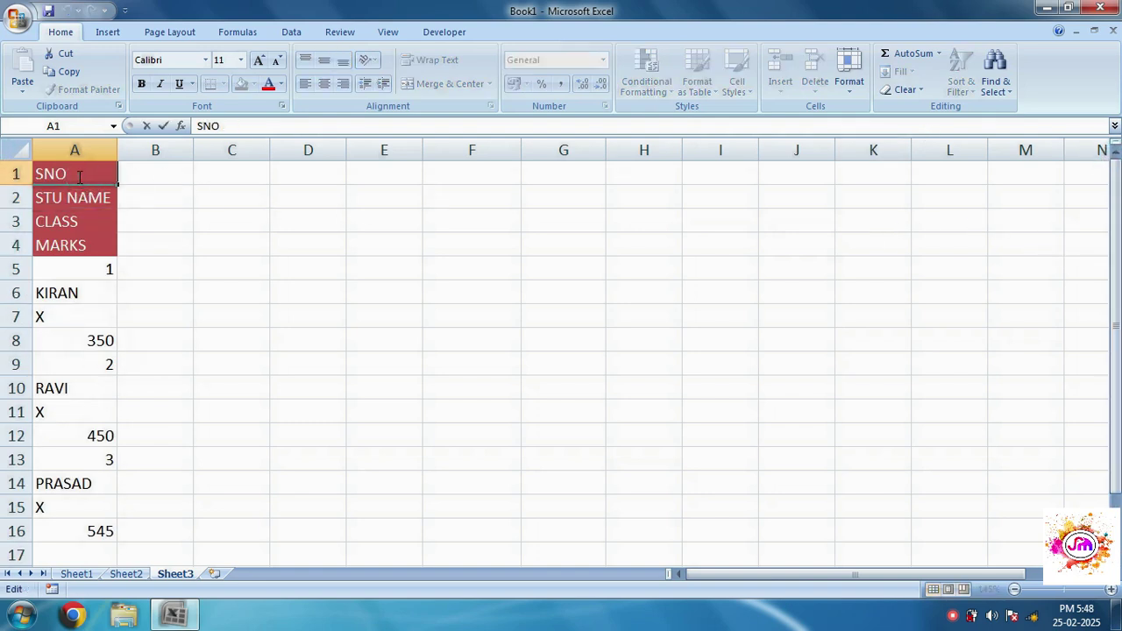
left_click(65, 199)
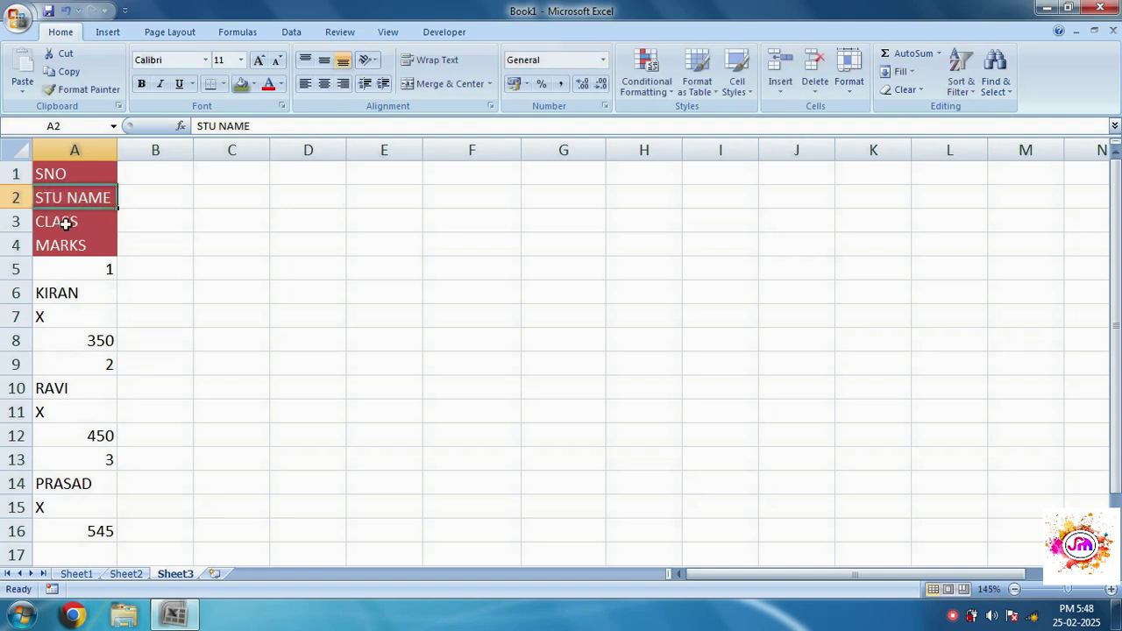
left_click(68, 221)
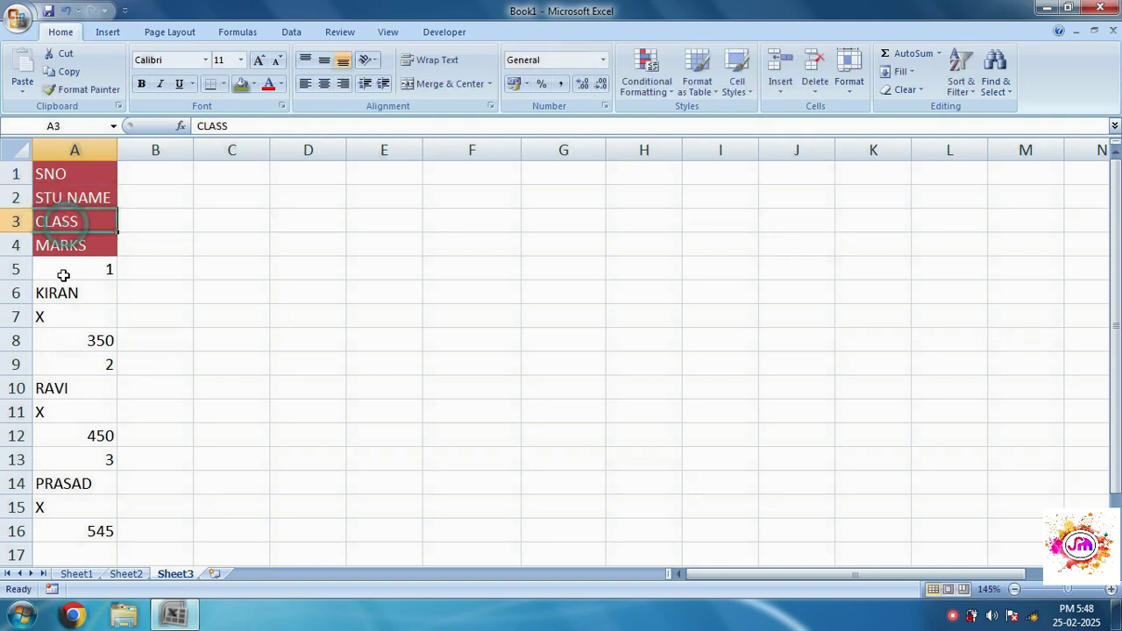
left_click(75, 176)
left_click(72, 199)
left_click(75, 221)
left_click(76, 245)
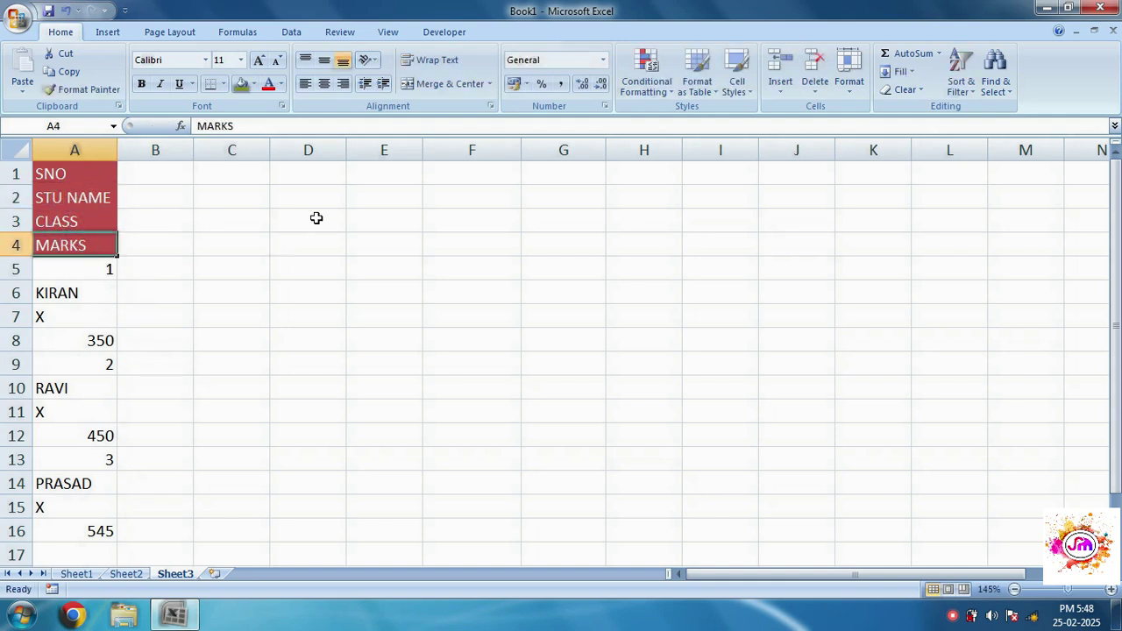
Enter FFA1 in E3 and FFA2 in F3, and extend the series across to FFA4 in H3.
left_click(363, 218)
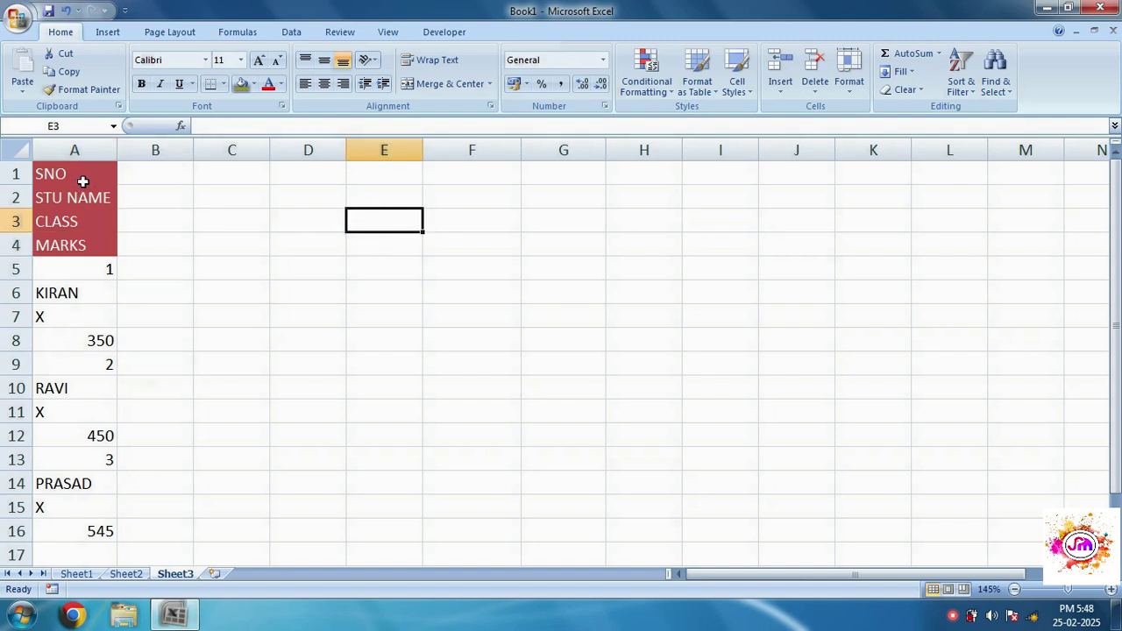
type("DD")
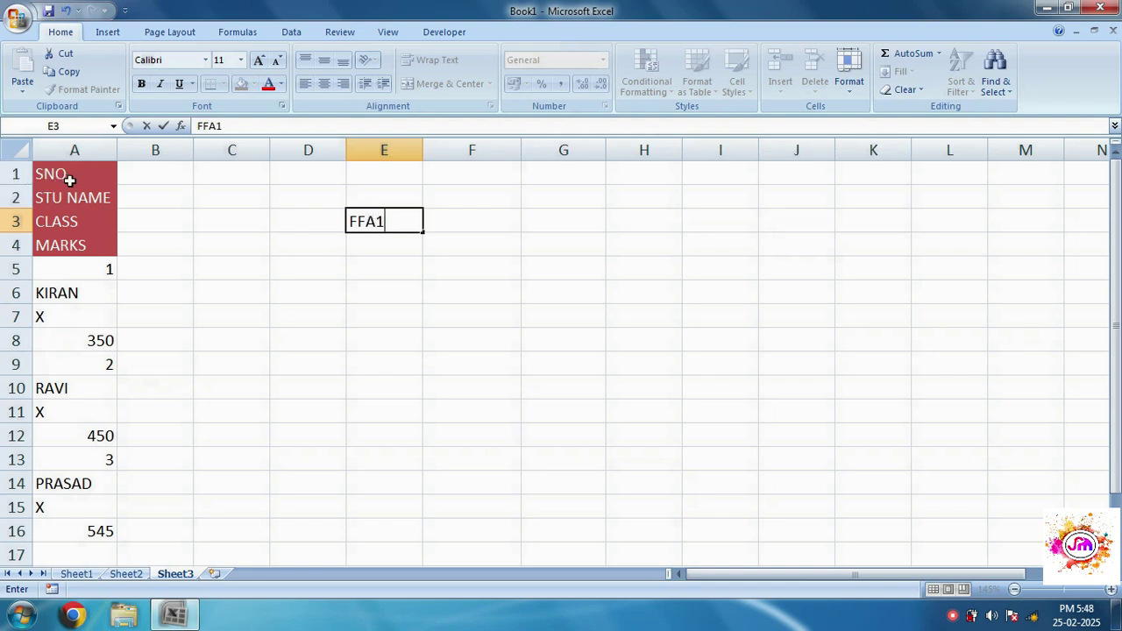
key("Tab")
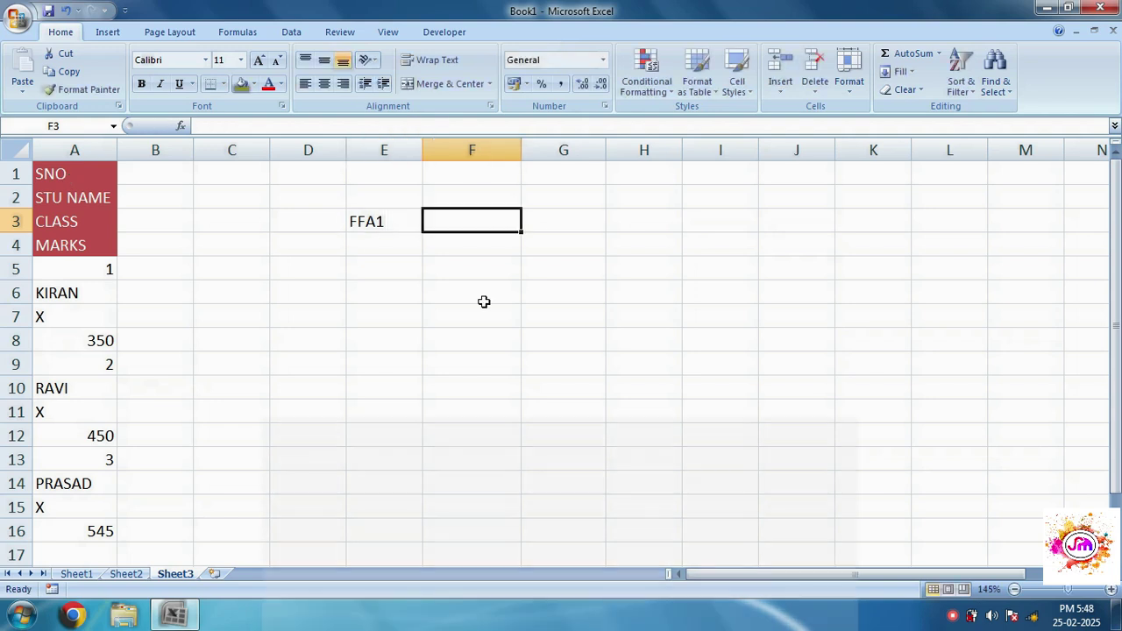
type("FFA2")
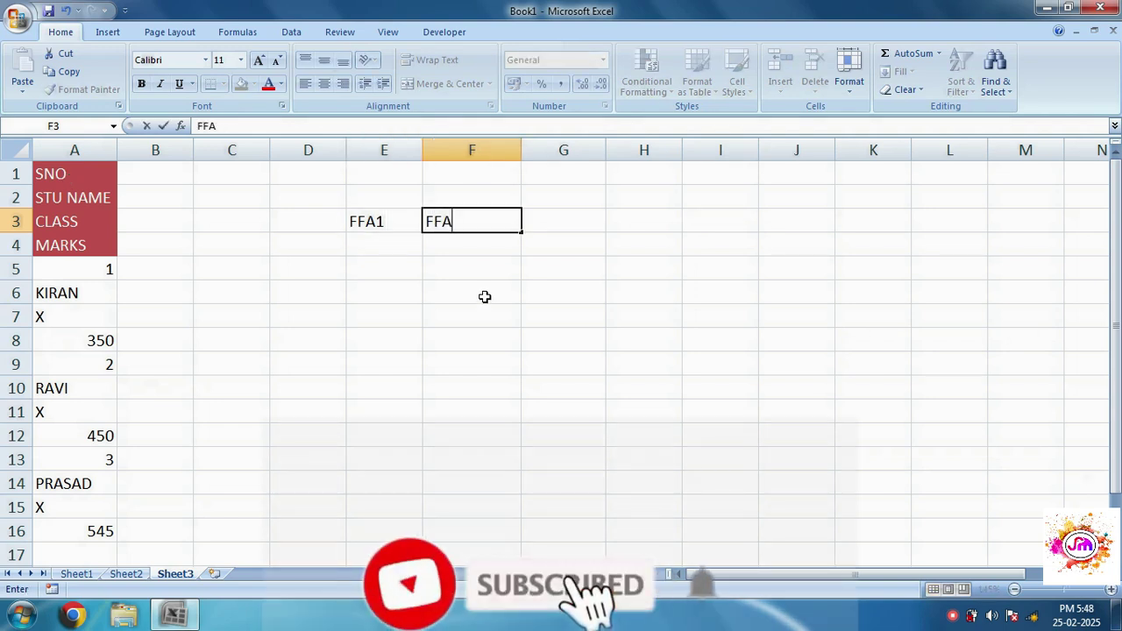
key("Tab")
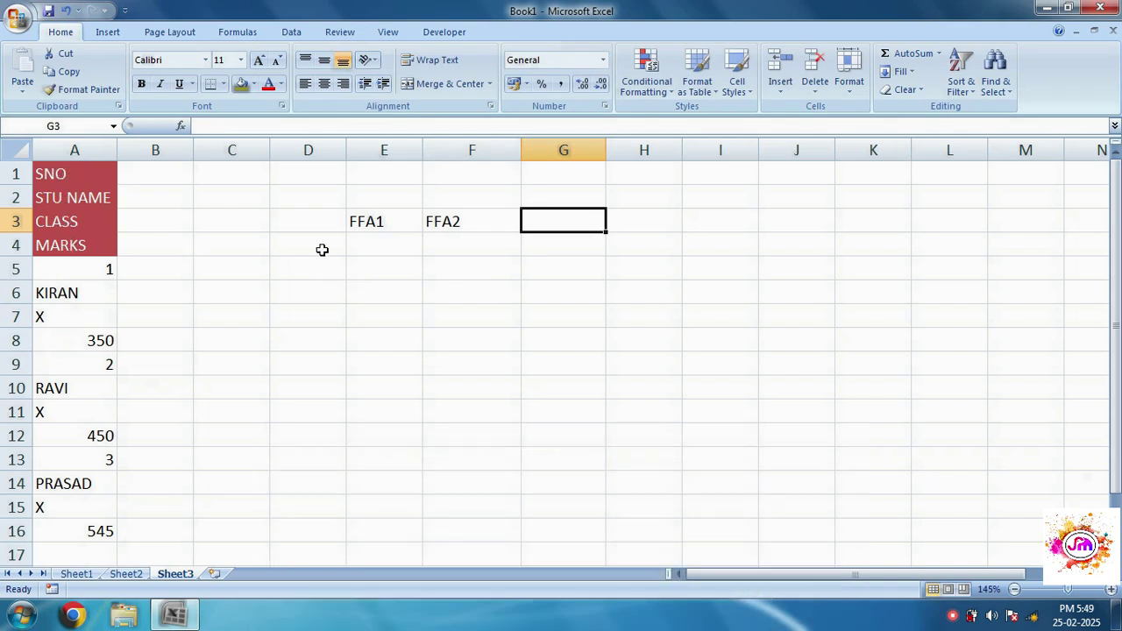
left_click_drag(360, 221, 650, 228)
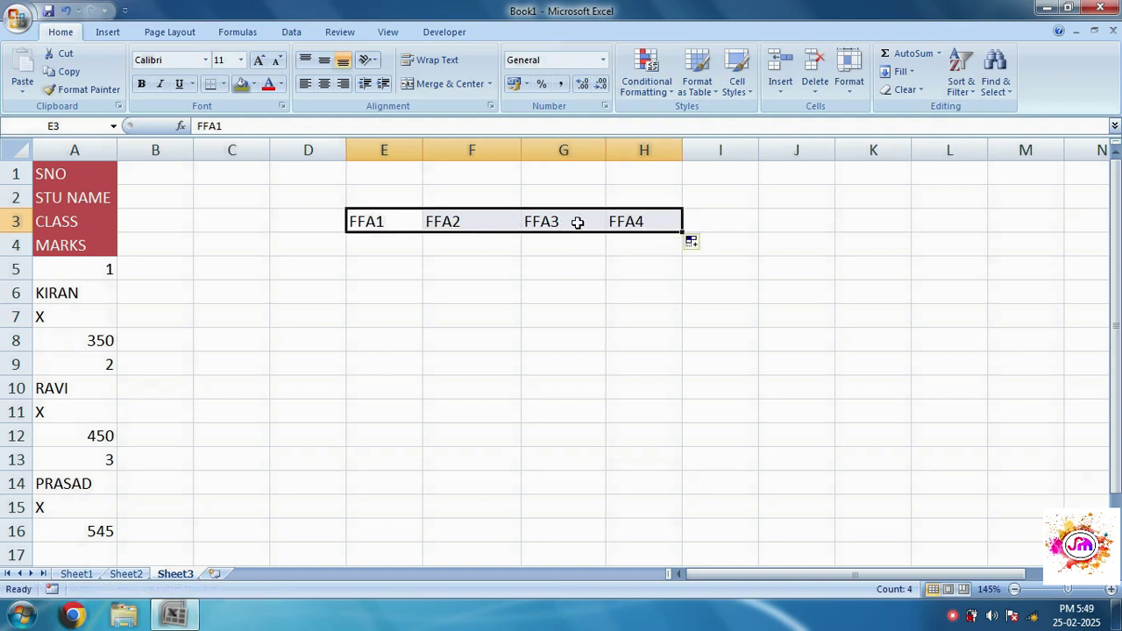
Enter FFA5 in E4 and fill the series across the row to FFA8 in H4.
left_click(637, 246)
left_click(391, 245)
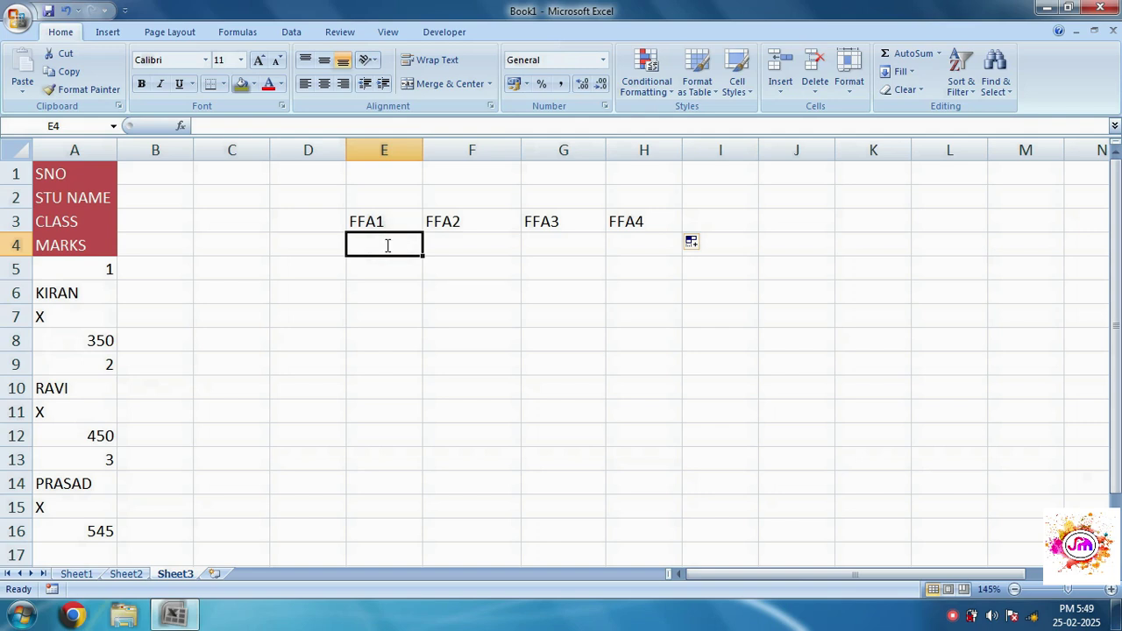
type("FFA5")
left_click(386, 287)
left_click(370, 245)
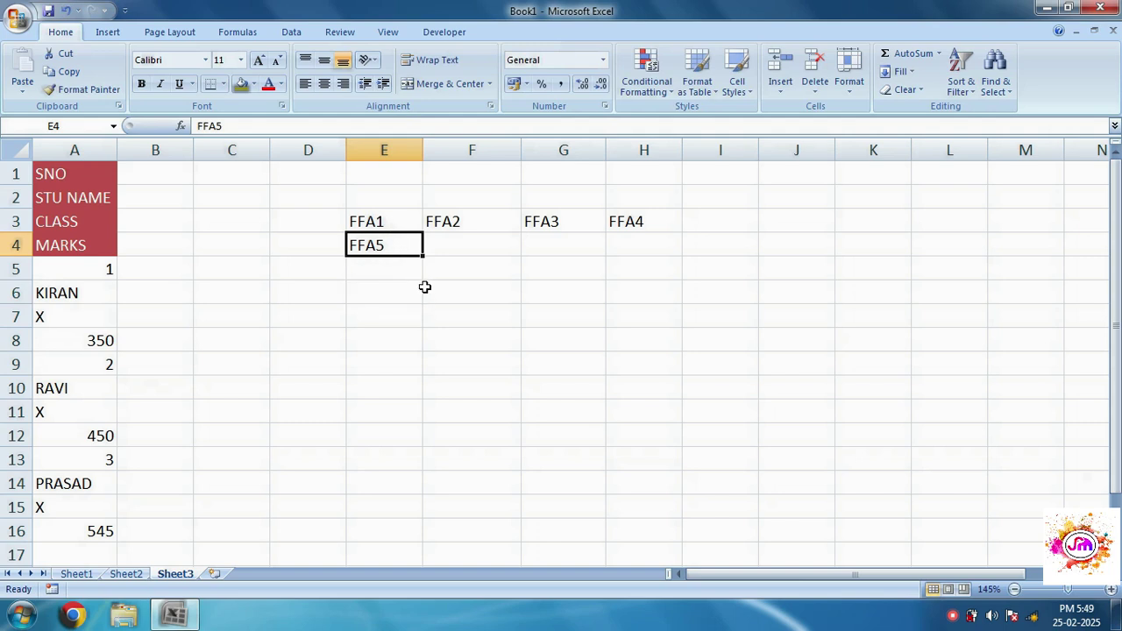
left_click(422, 254)
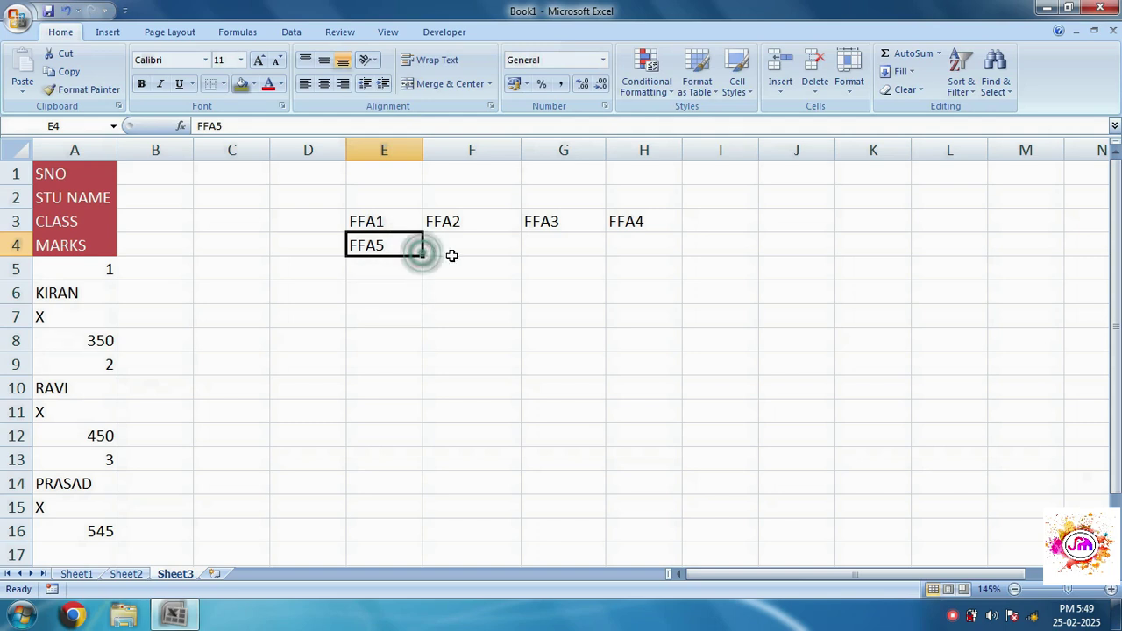
left_click_drag(423, 257, 574, 257)
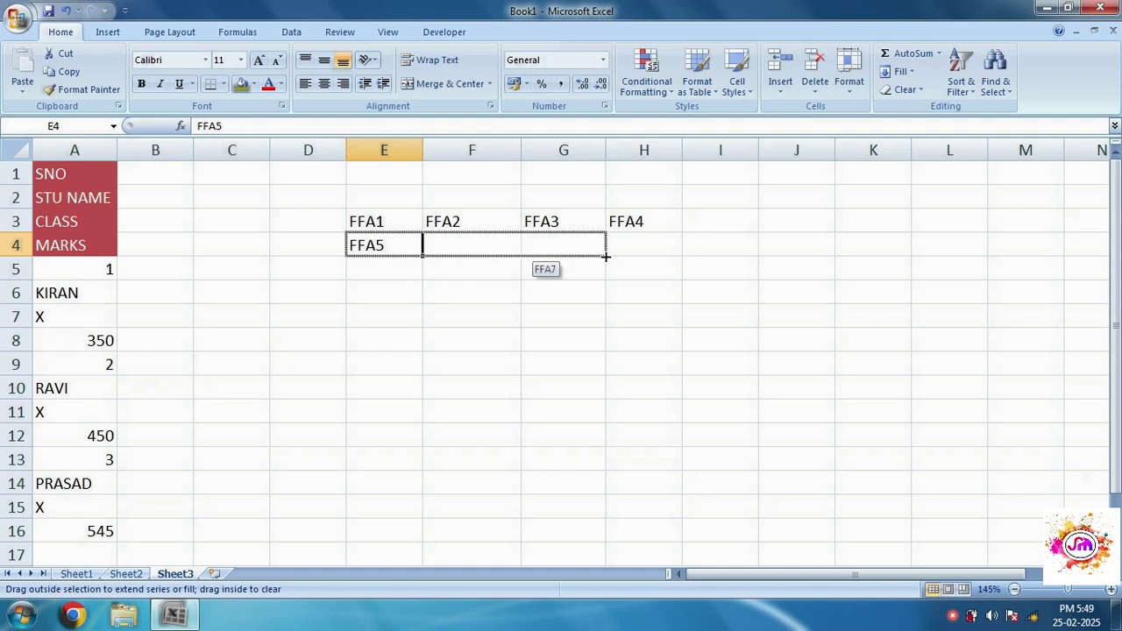
left_click_drag(642, 254, 656, 253)
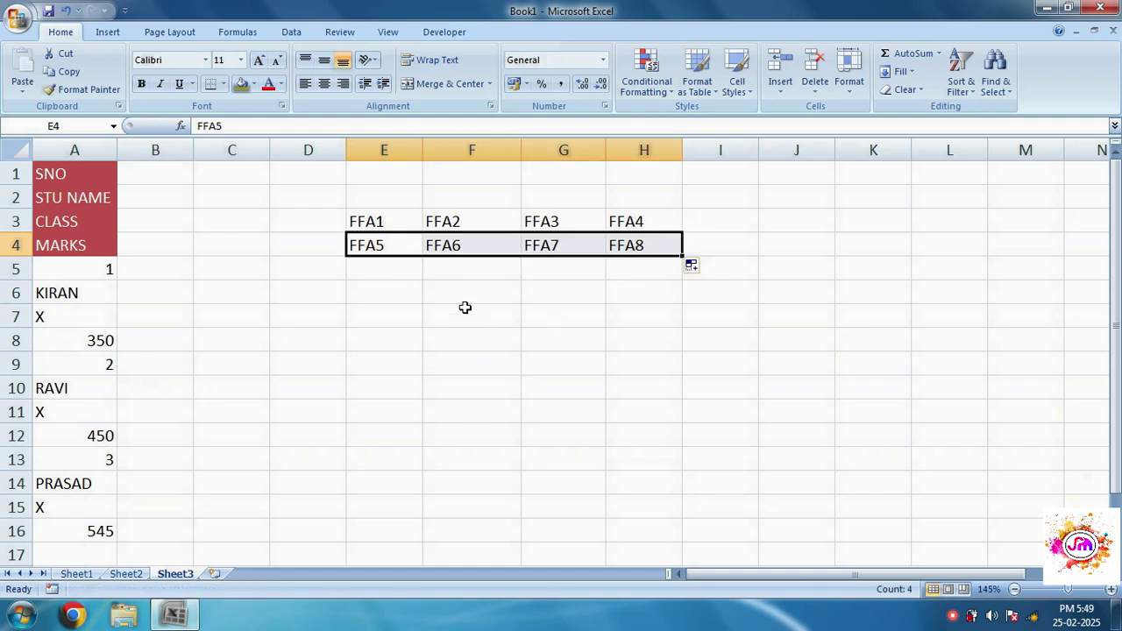
Enter FFA8 in E5, fill the series across to H5, and dismiss the Windows color scheme prompt.
left_click(405, 275)
type("FFA8")
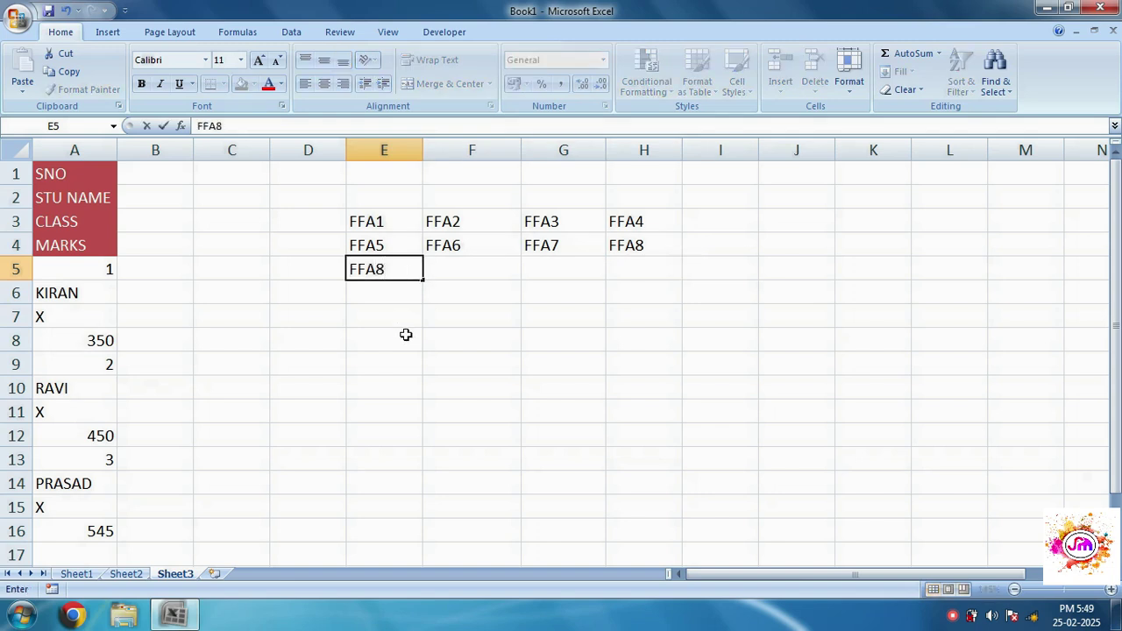
key("Return")
left_click(401, 275)
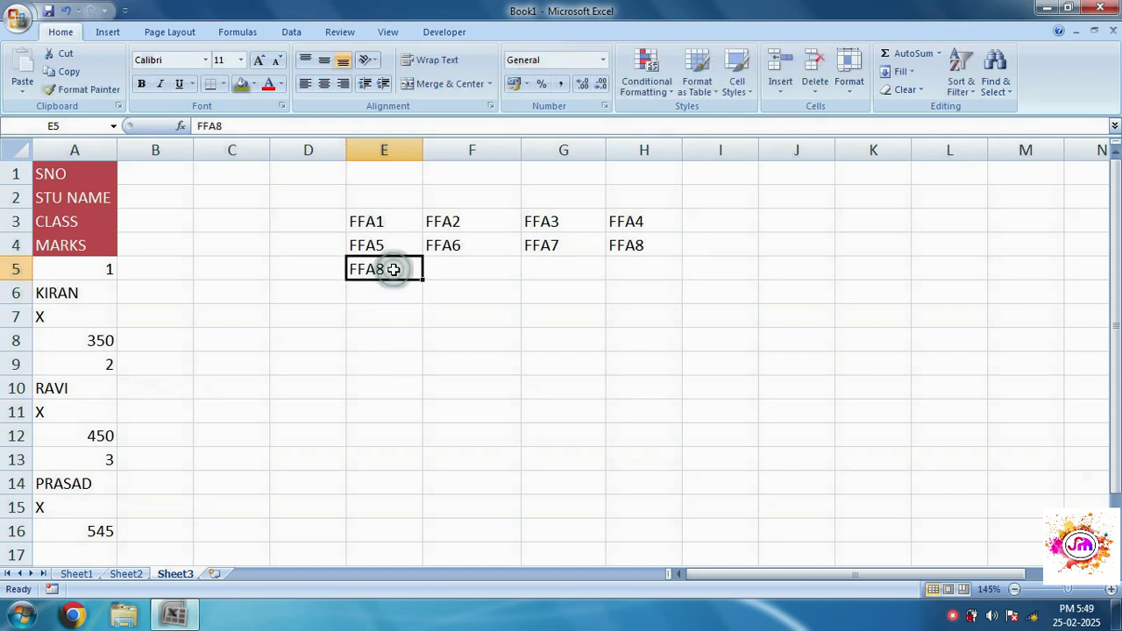
left_click_drag(424, 279, 649, 269)
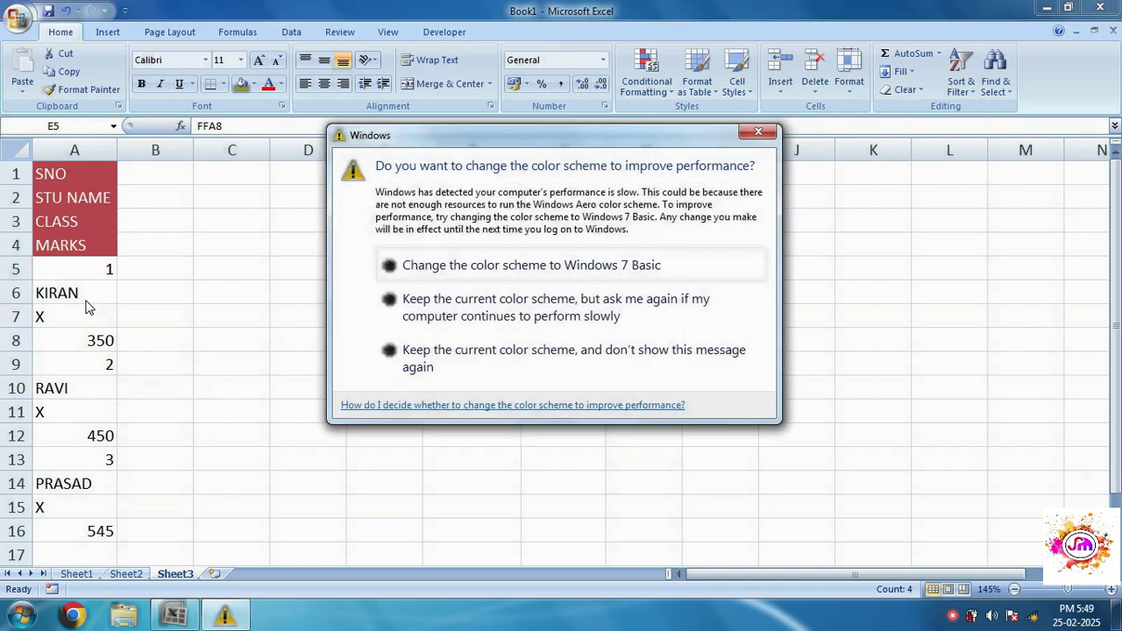
left_click(768, 131)
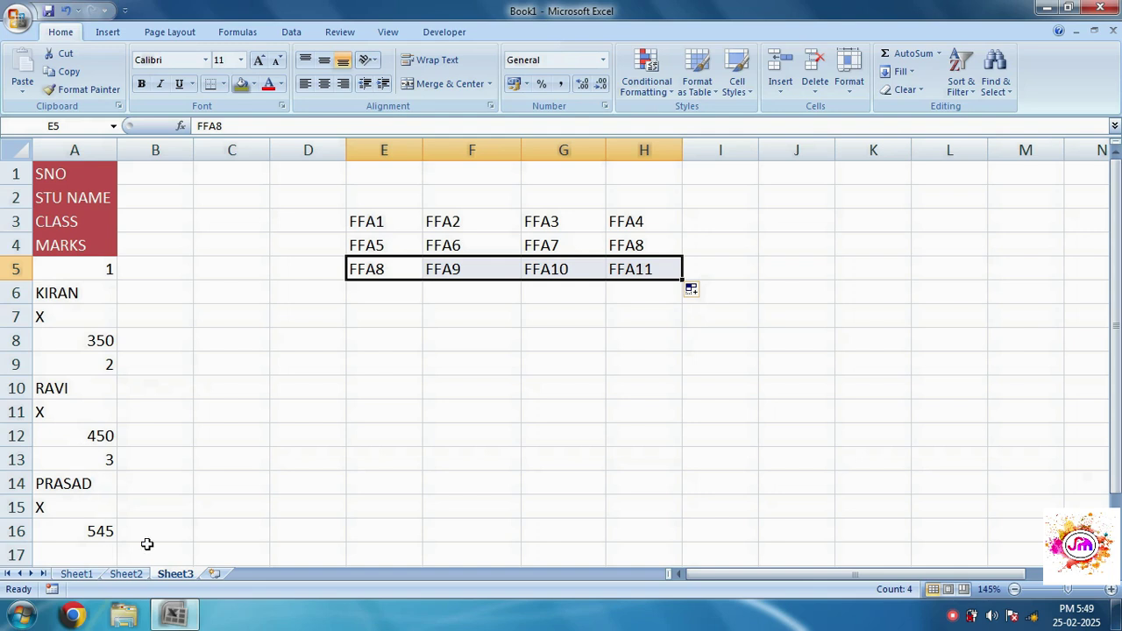
Enter FFA12 in E6 and fill the series across the row to H6.
left_click(373, 295)
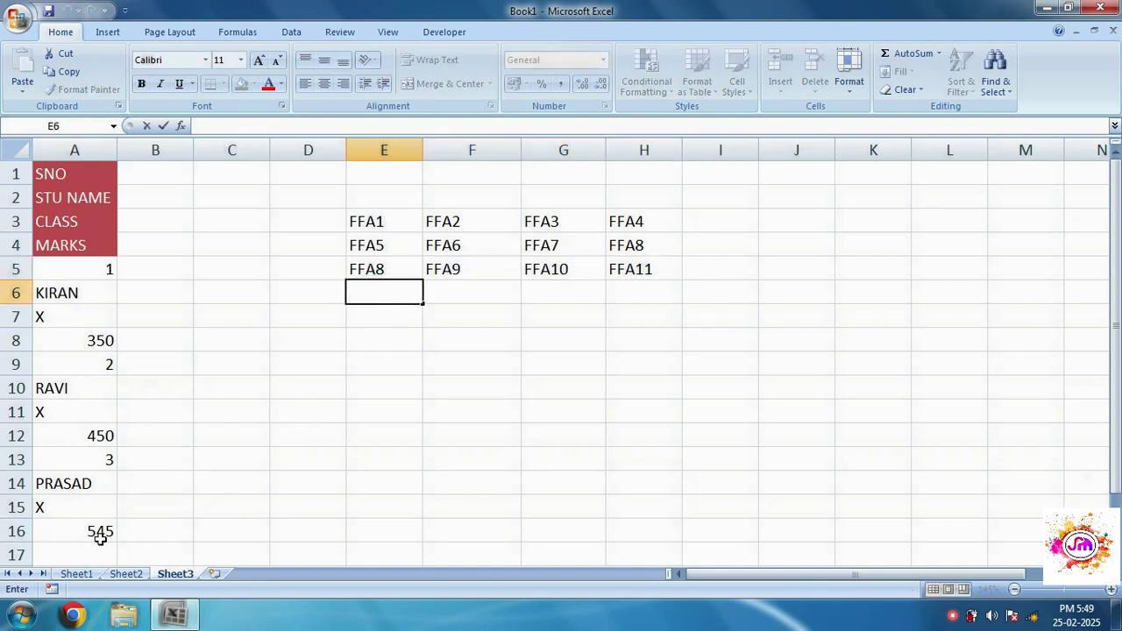
type("FFA12")
left_click(441, 363)
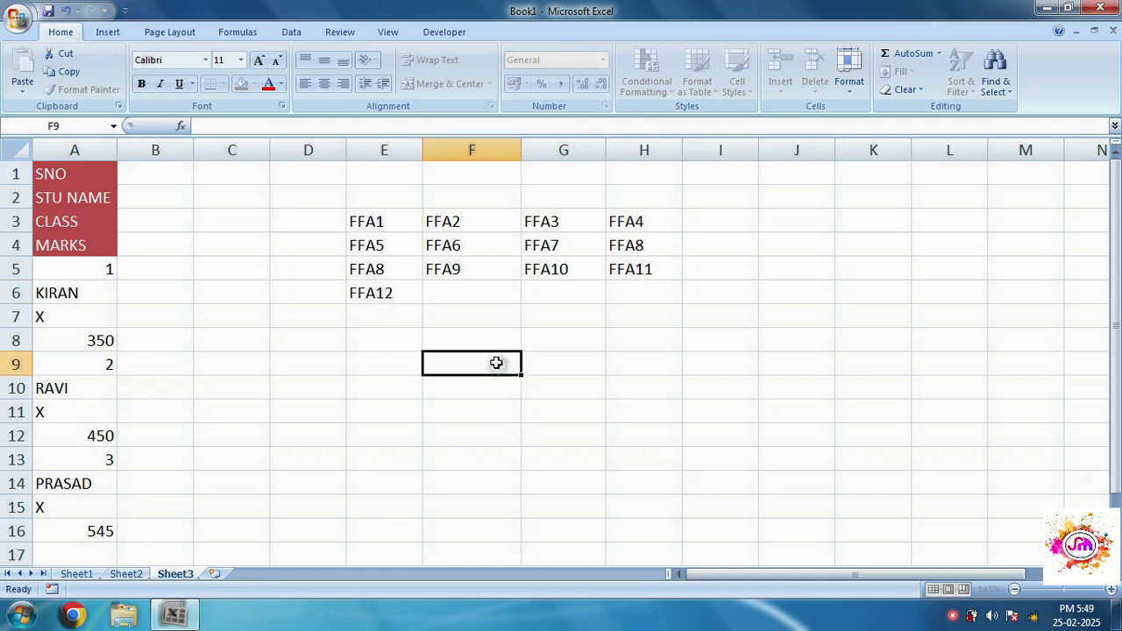
left_click(402, 300)
left_click_drag(422, 306, 648, 306)
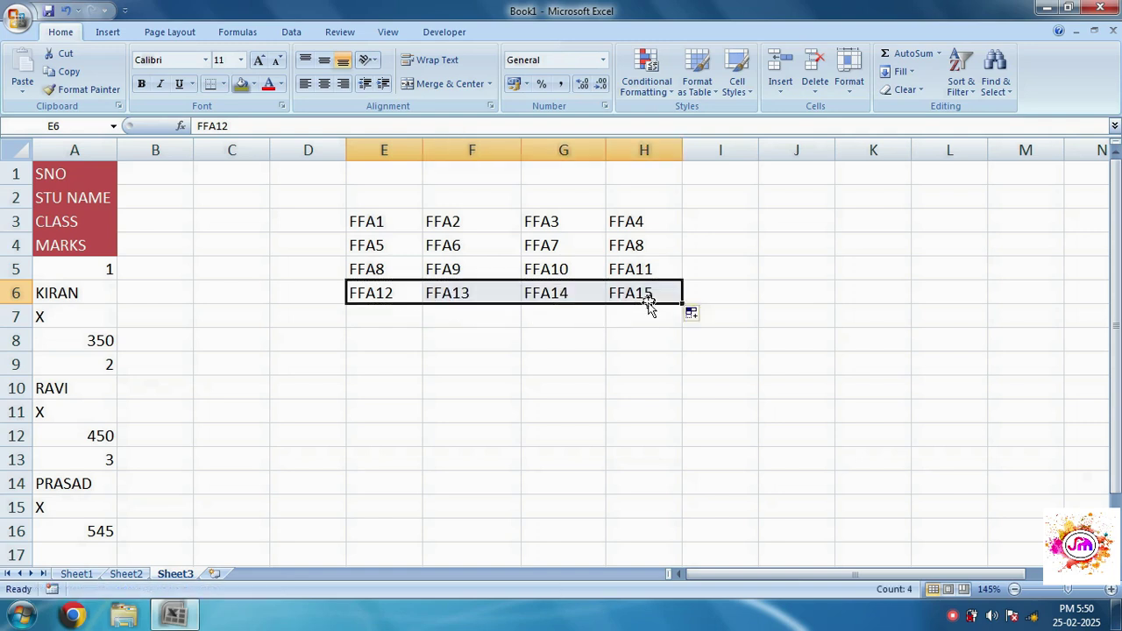
left_click(632, 320)
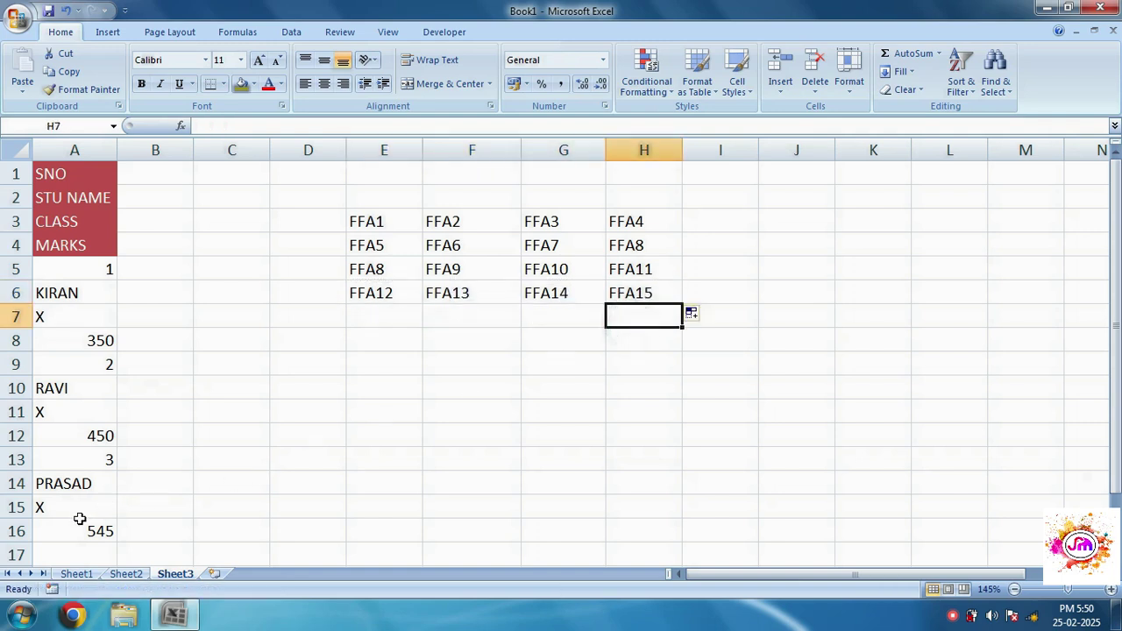
Change E5 to FFA9 and refill the series across the row to FFA12 in H5.
left_click(79, 512)
double_click(79, 512)
left_click(79, 529)
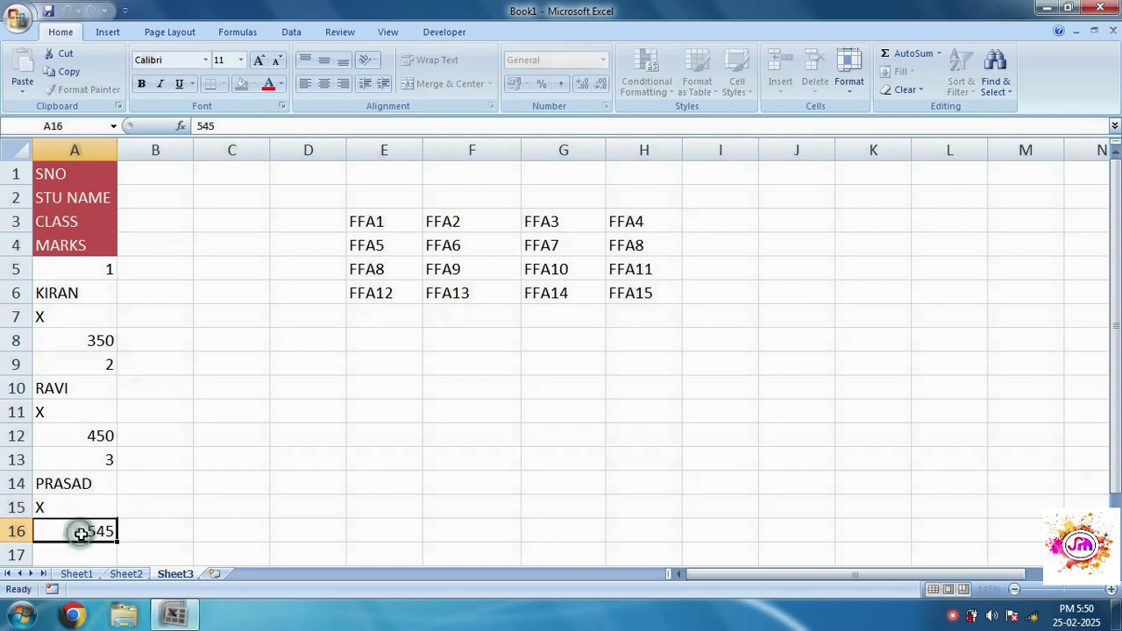
left_click(501, 405)
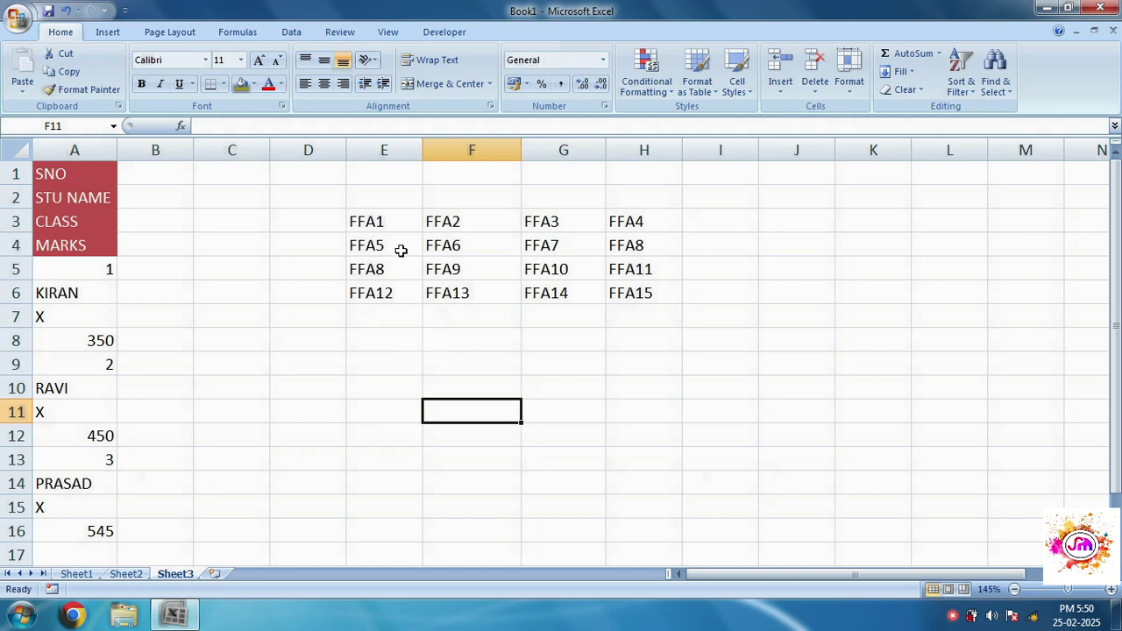
left_click(644, 249)
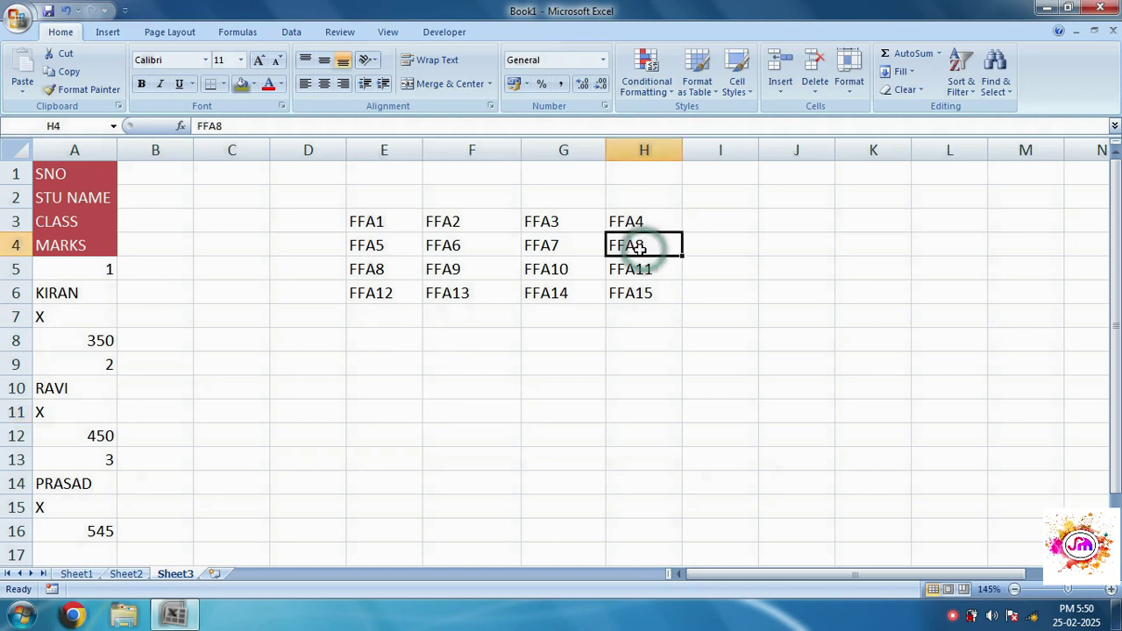
left_click(403, 269)
double_click(394, 269)
key("BackSpace")
left_click(399, 318)
left_click(392, 269)
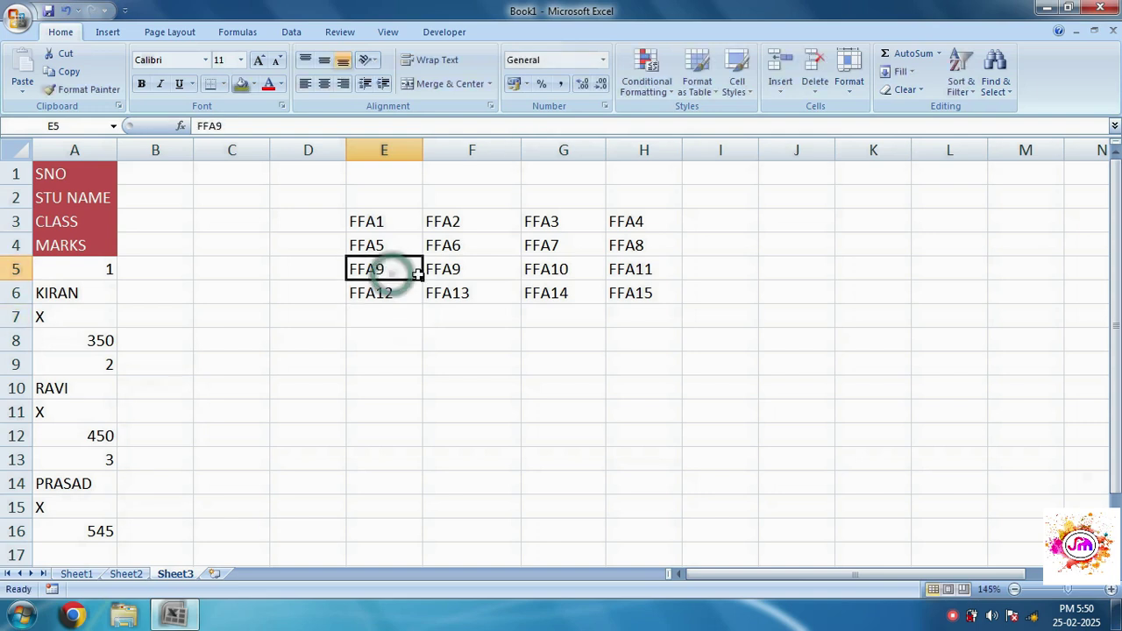
left_click_drag(423, 280, 646, 271)
Change E6 to FFA13 and refill the series across the row to FFA16 in H6.
left_click(400, 290)
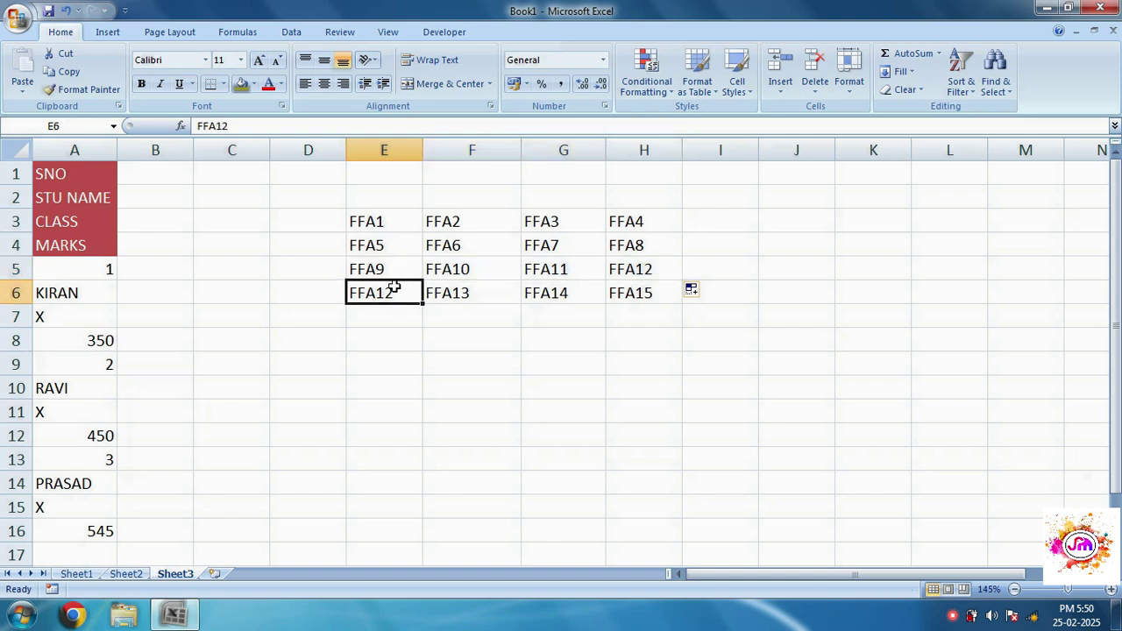
double_click(397, 289)
key("BackSpace")
type("3")
key("Return")
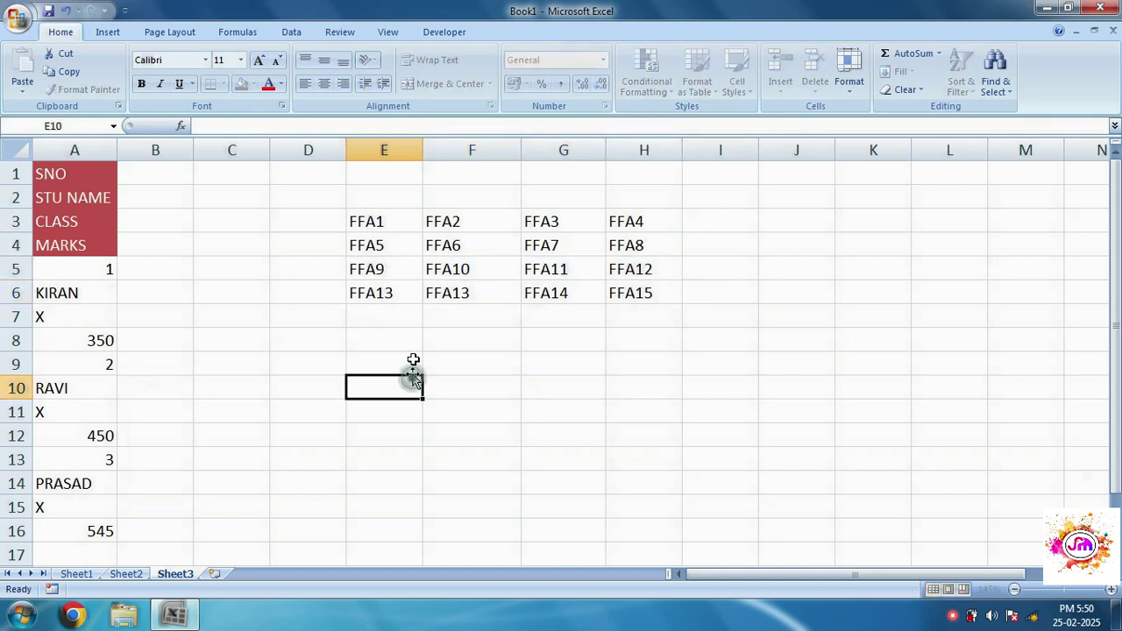
left_click(409, 295)
left_click_drag(421, 301, 668, 304)
left_click(577, 380)
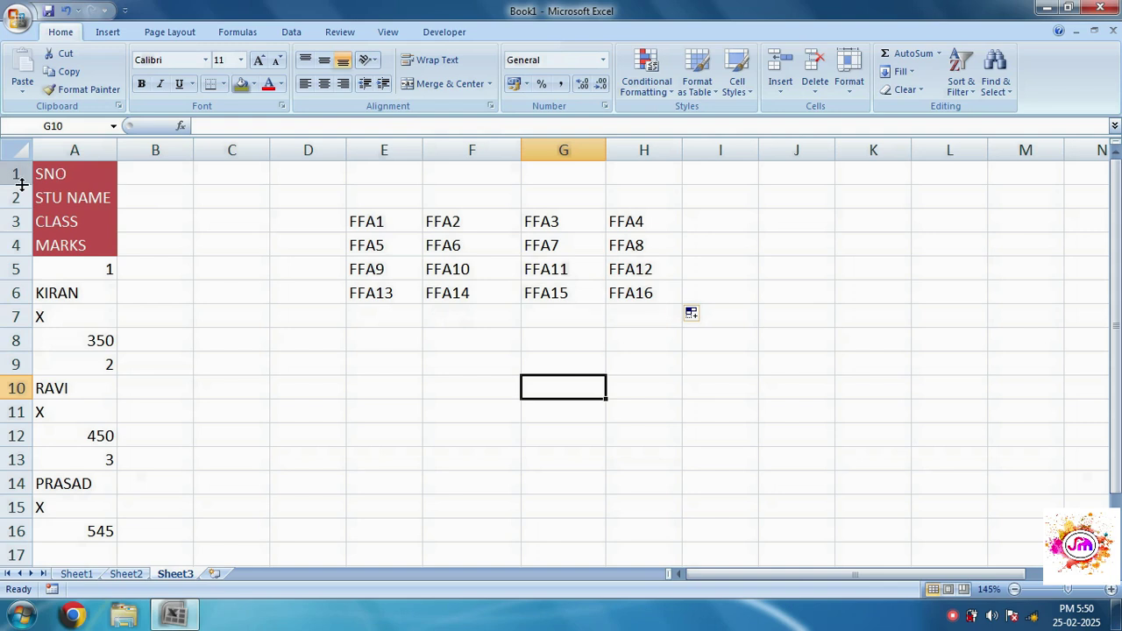
left_click(288, 531)
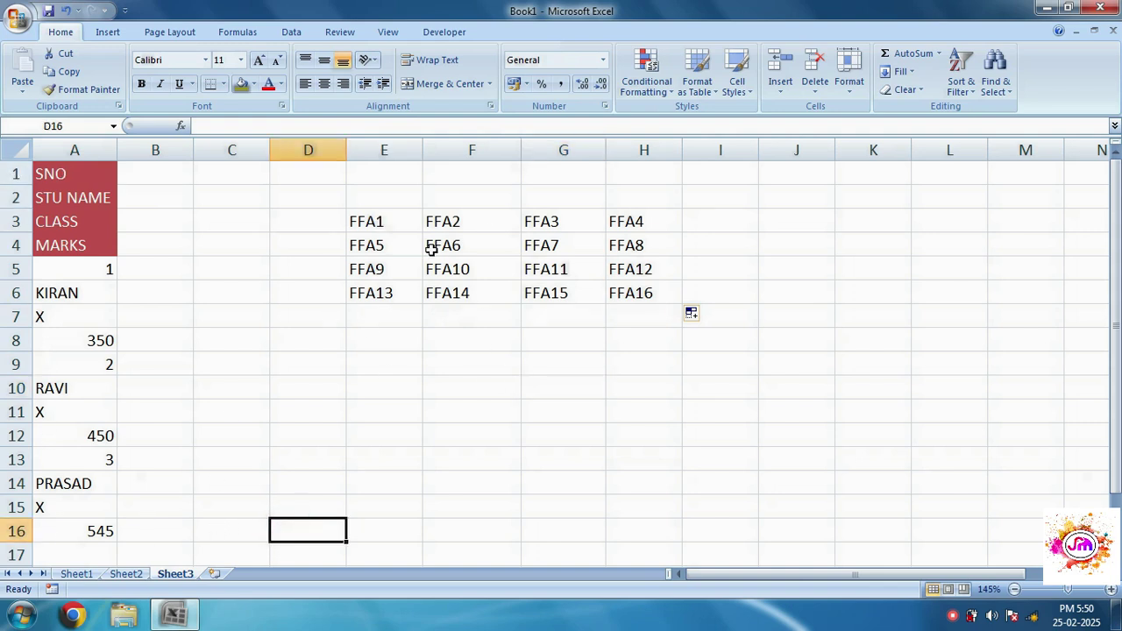
Open Find and Replace for the range E3:H6 and clear the previous search and replacement text.
left_click_drag(383, 226, 633, 292)
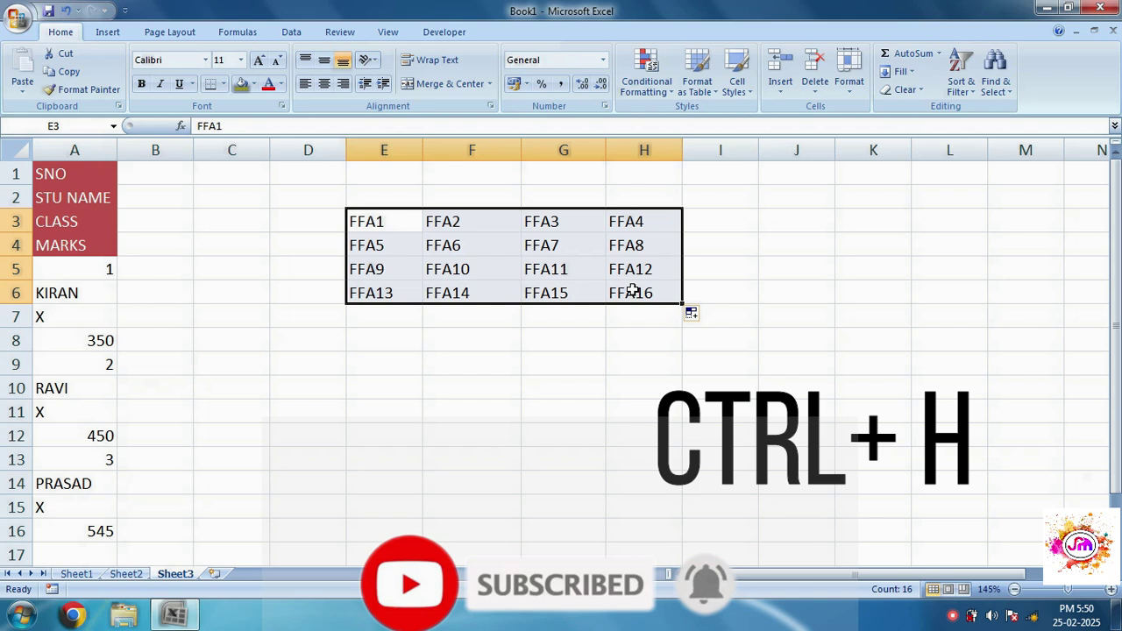
key("ctrl+h")
left_click_drag(778, 292, 635, 340)
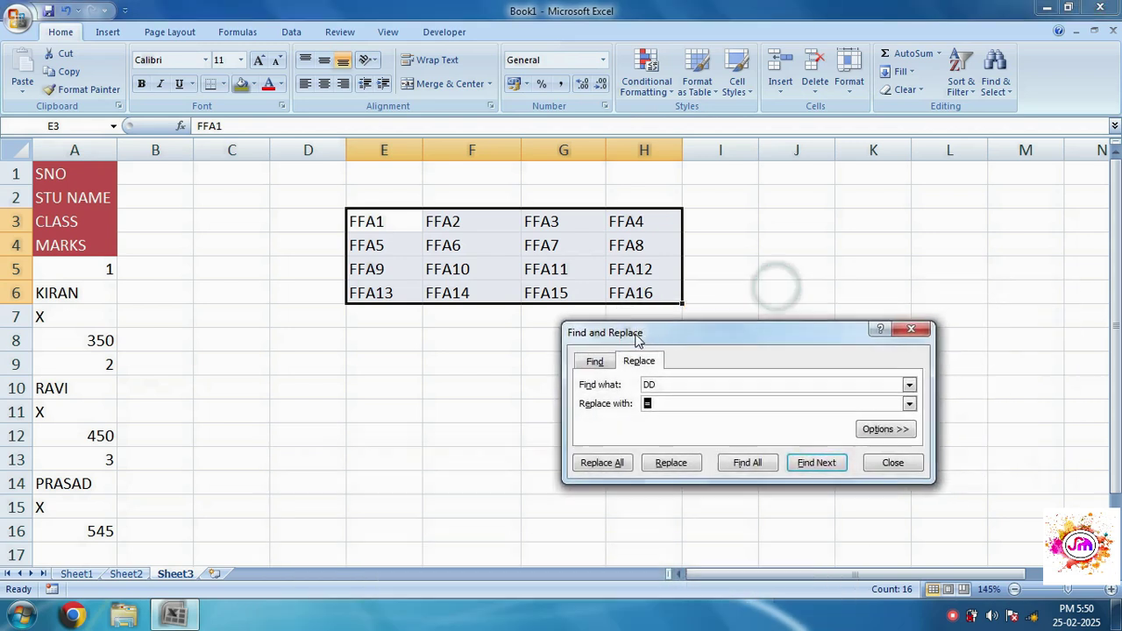
left_click_drag(656, 385, 624, 405)
key("BackSpace")
key("BackSpace")
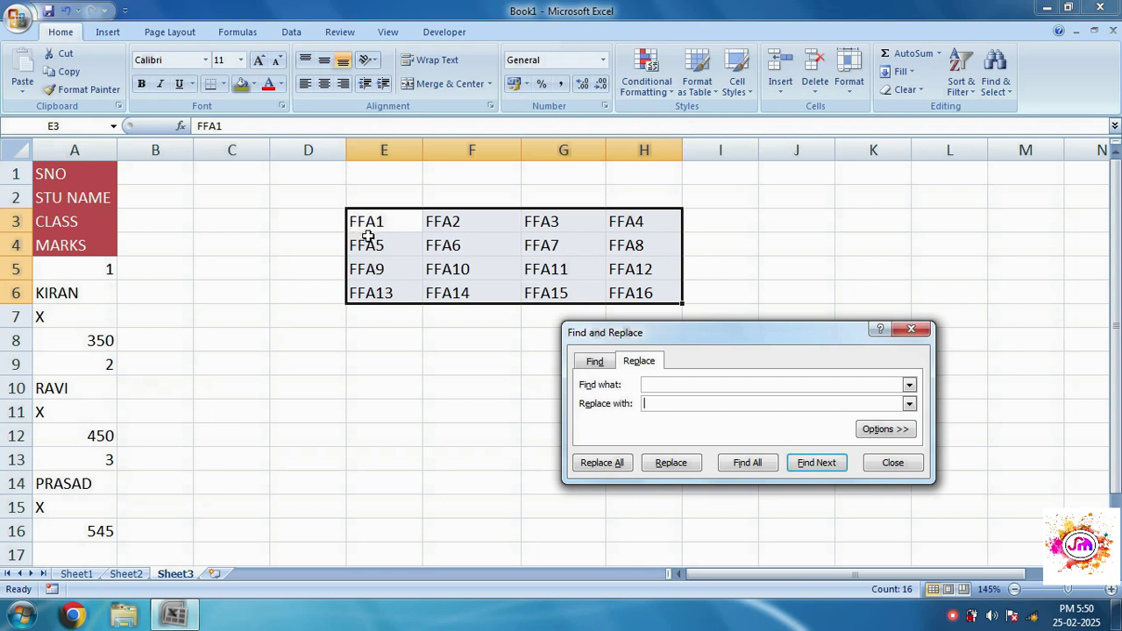
Replace every FF with = throughout E3:H6 to turn the entries into cell references, and close Find and Replace.
left_click(684, 387)
double_click(659, 403)
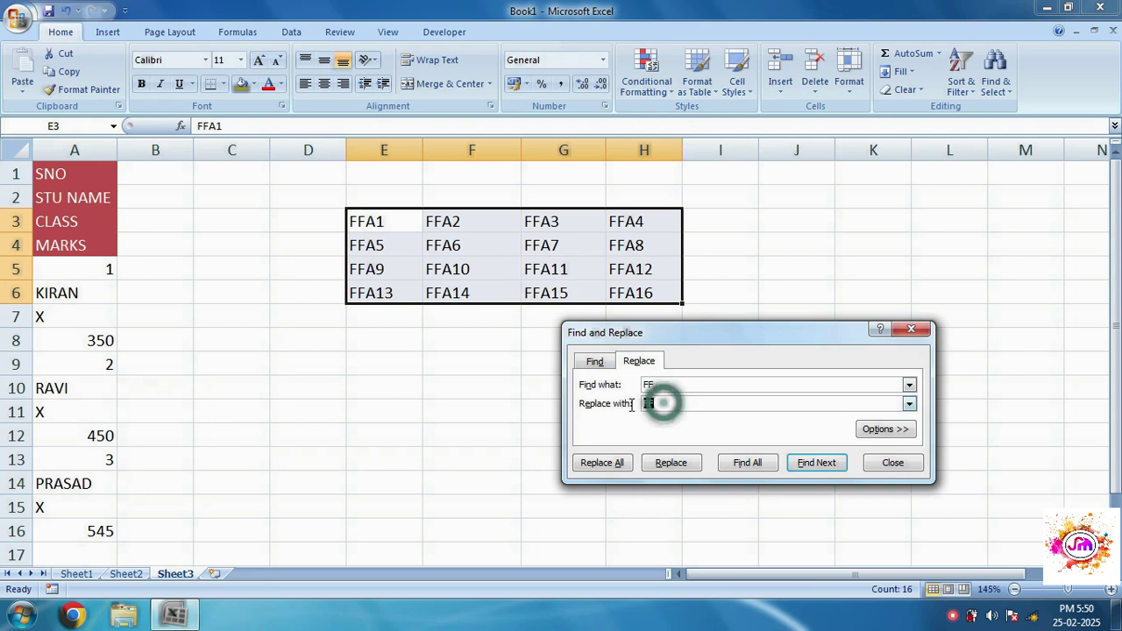
type("=")
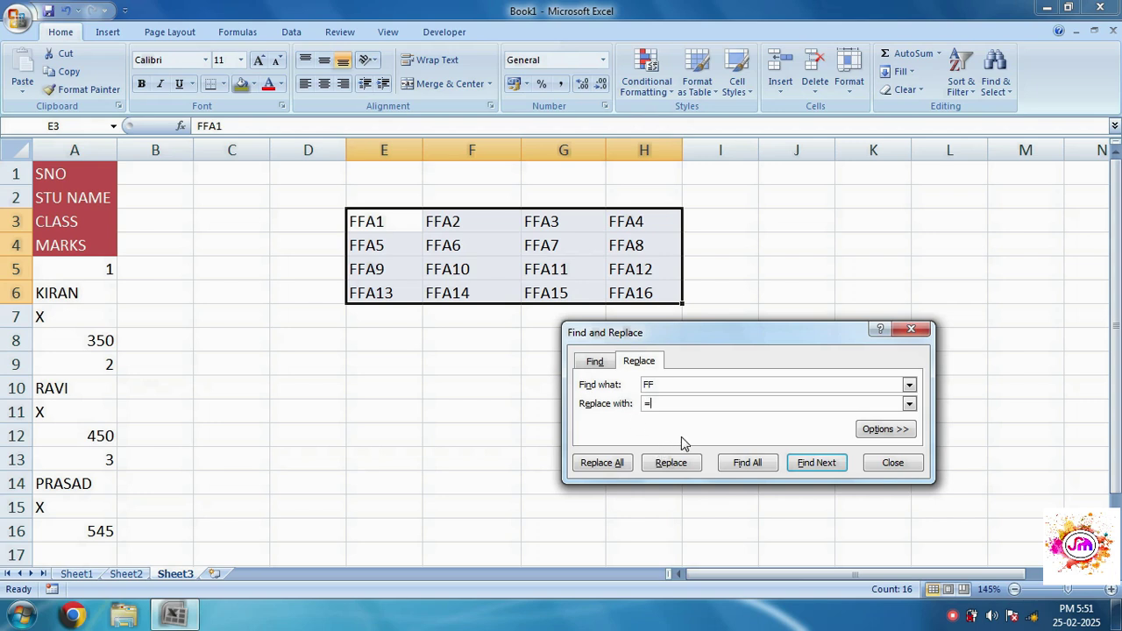
left_click(608, 472)
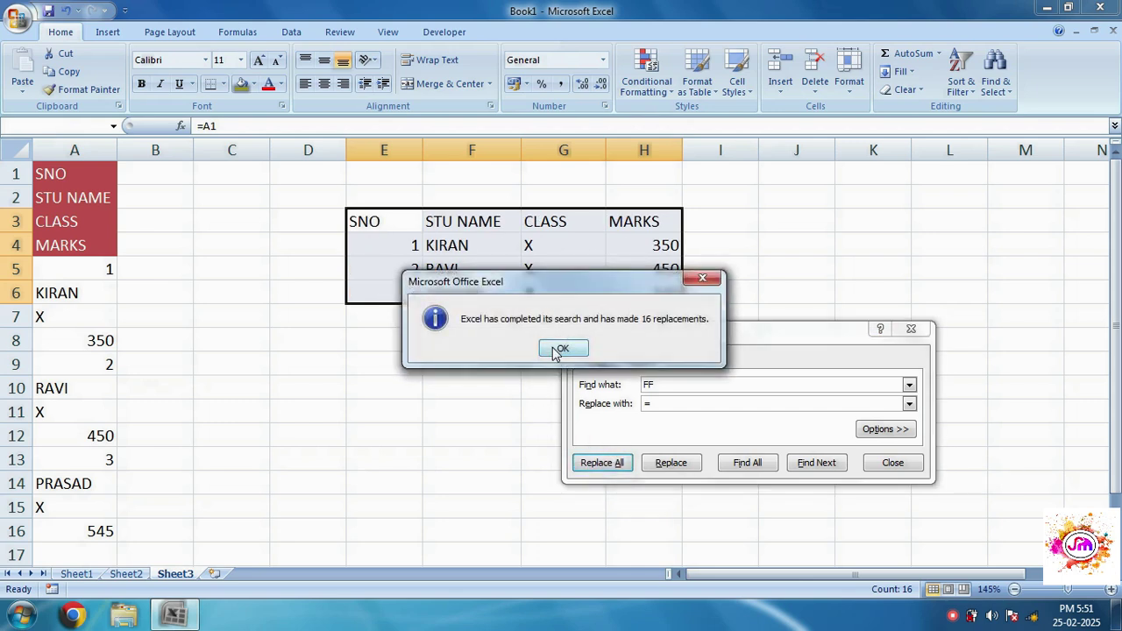
left_click(561, 350)
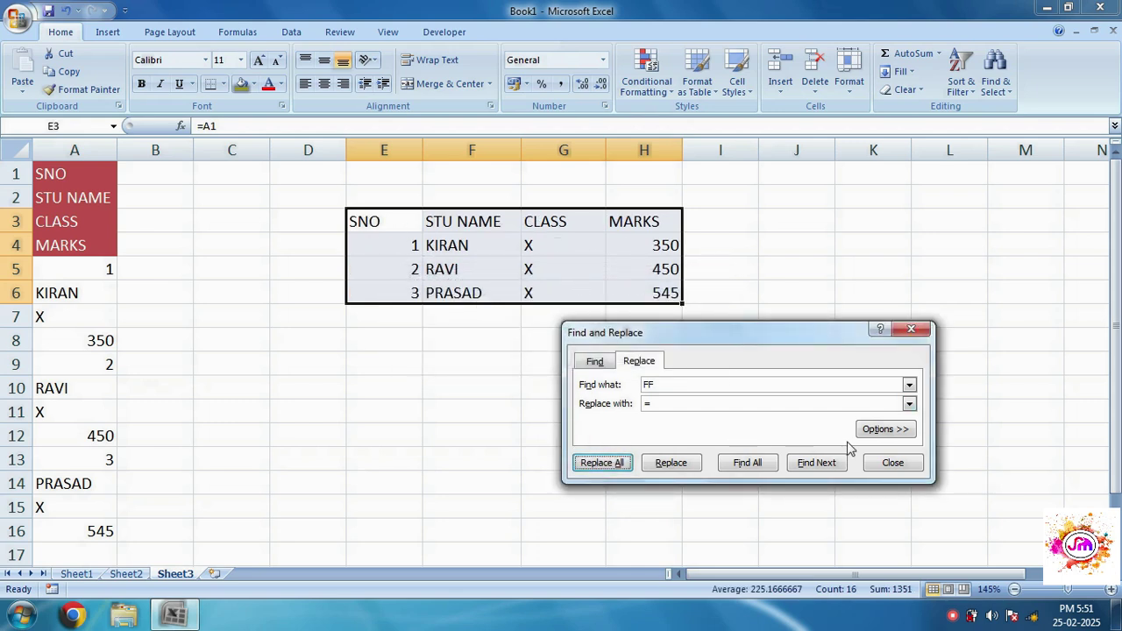
left_click(911, 330)
left_click(919, 335)
Check the formulas in header cells E3 to H3 against their source cells in column A.
left_click(373, 221)
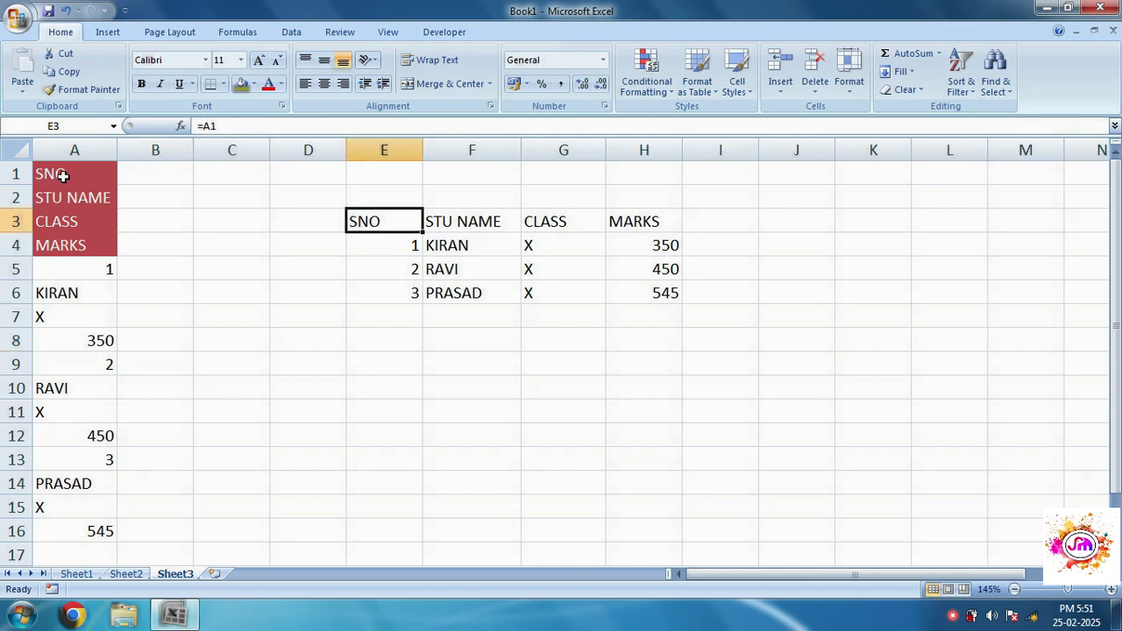
left_click(442, 226)
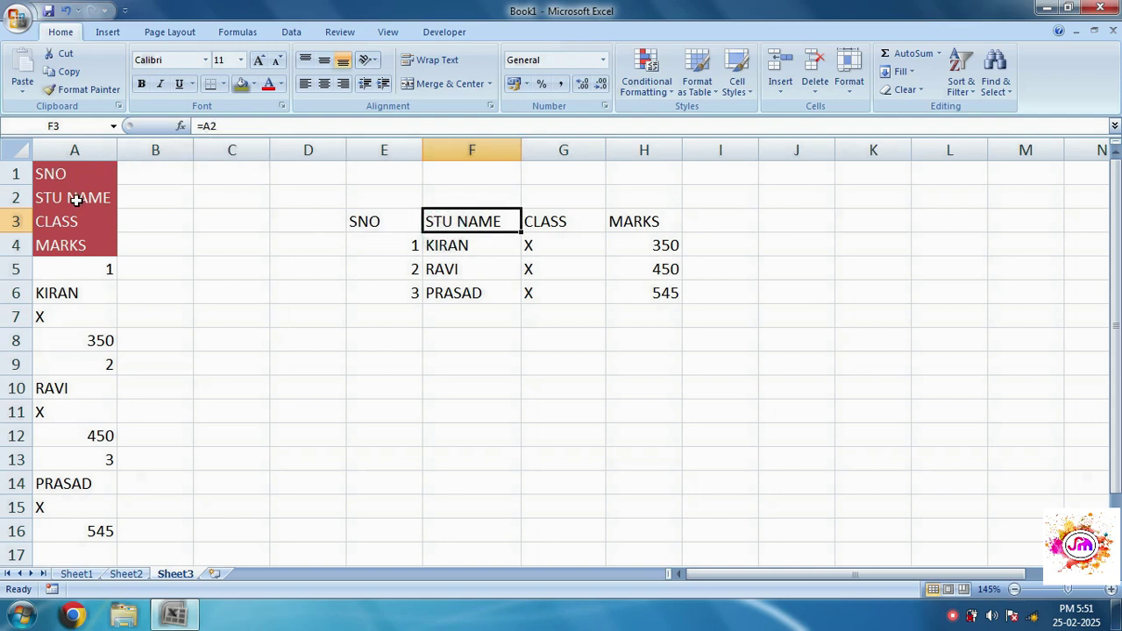
left_click(561, 220)
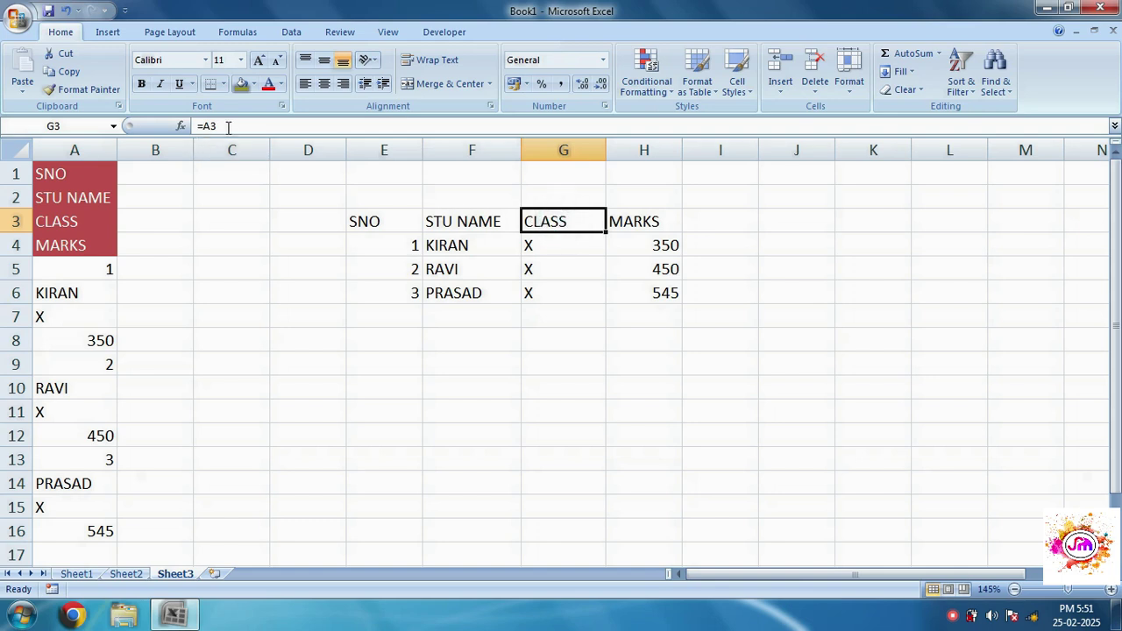
left_click(626, 223)
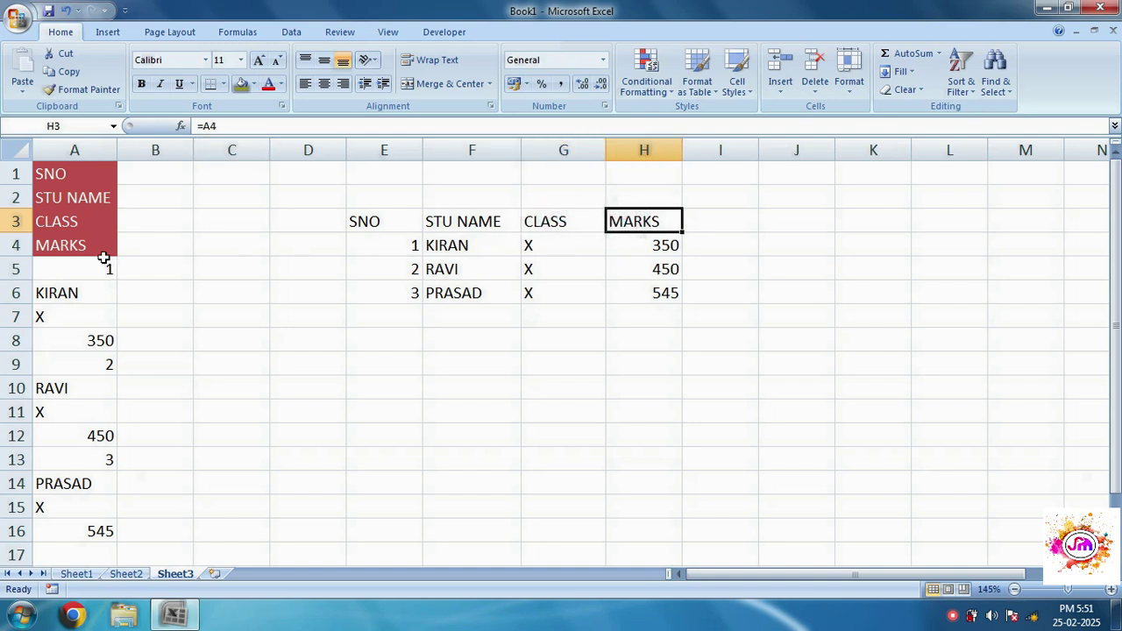
left_click(593, 283)
Apply the Accent2 cell style to the new table's header row E3:H3.
left_click_drag(377, 220, 632, 221)
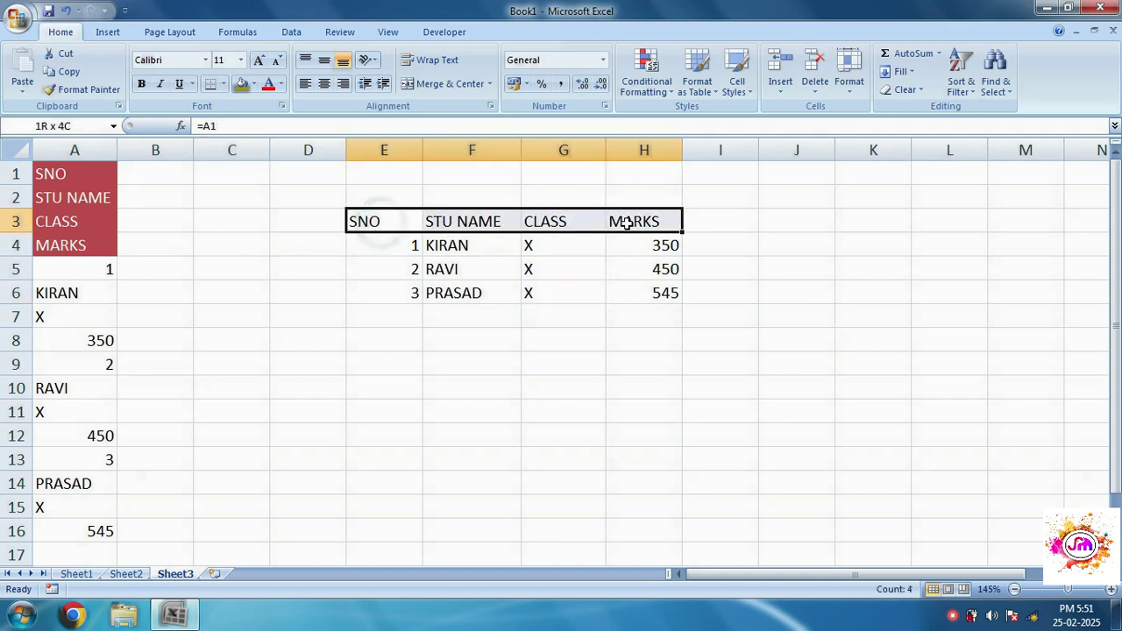
left_click(737, 81)
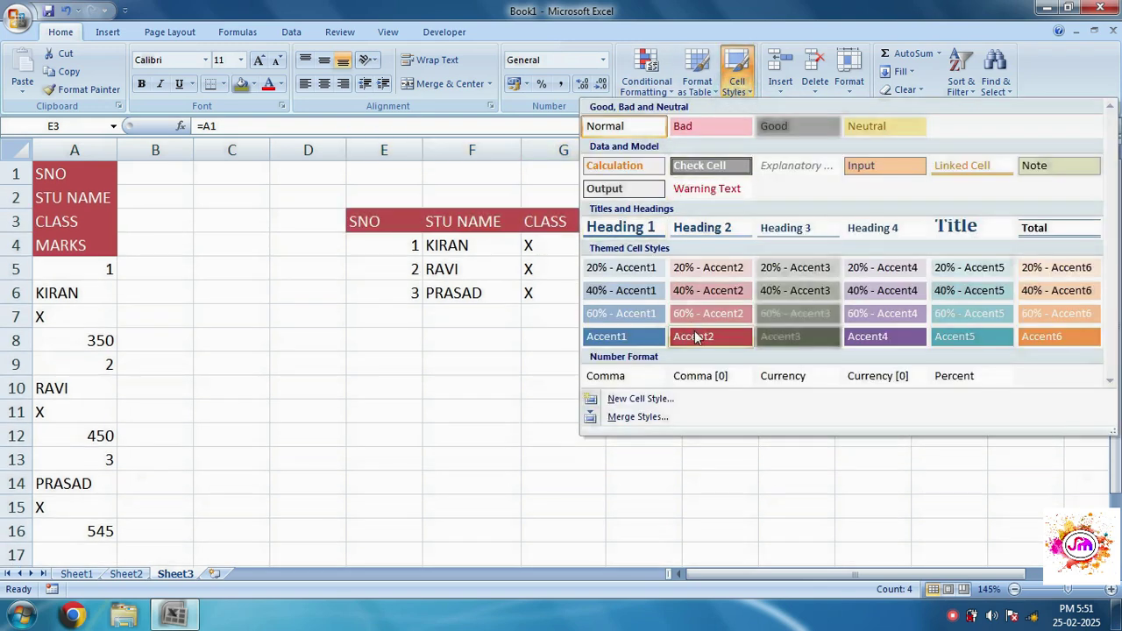
left_click(696, 336)
left_click(526, 383)
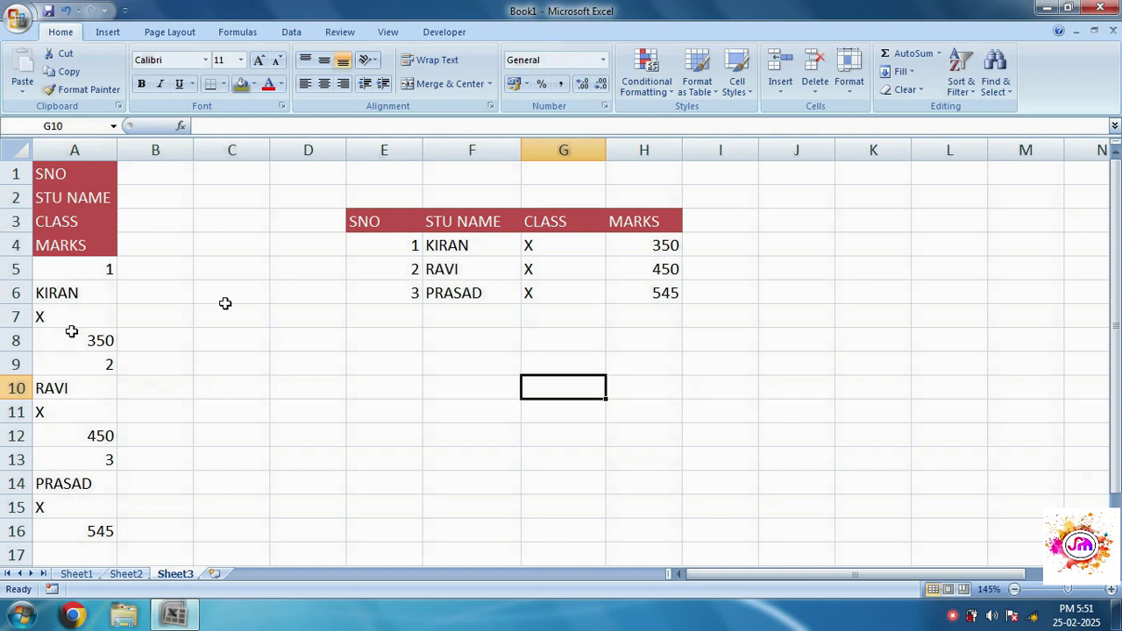
Review the transposed calendar on Sheet1 and the student marks table on Sheet2, and return to Sheet3.
left_click(77, 573)
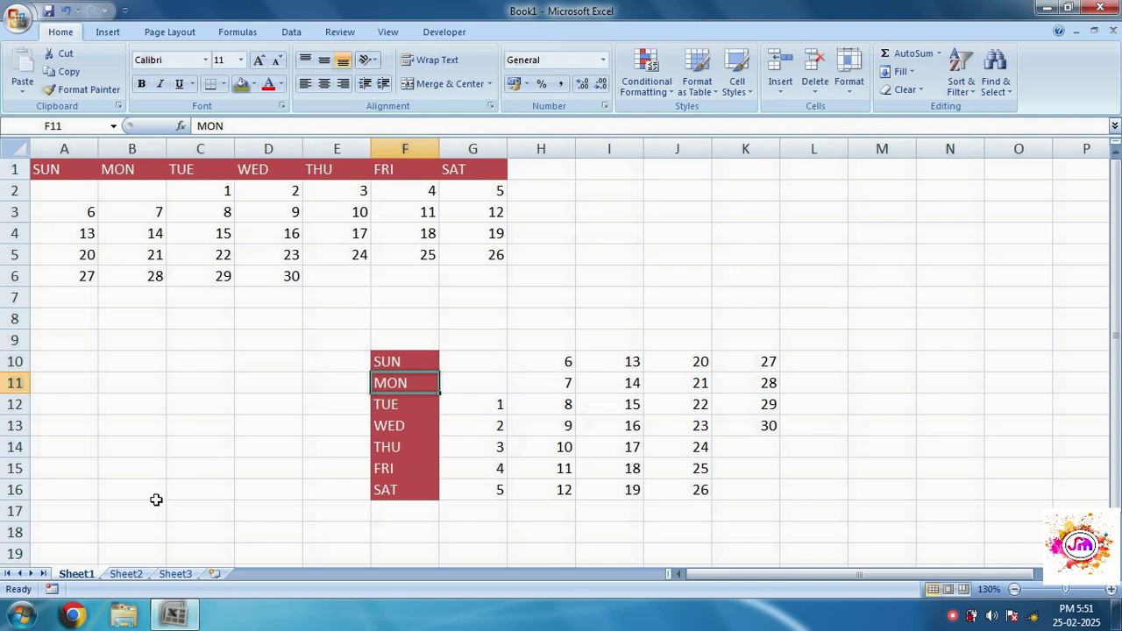
left_click(126, 574)
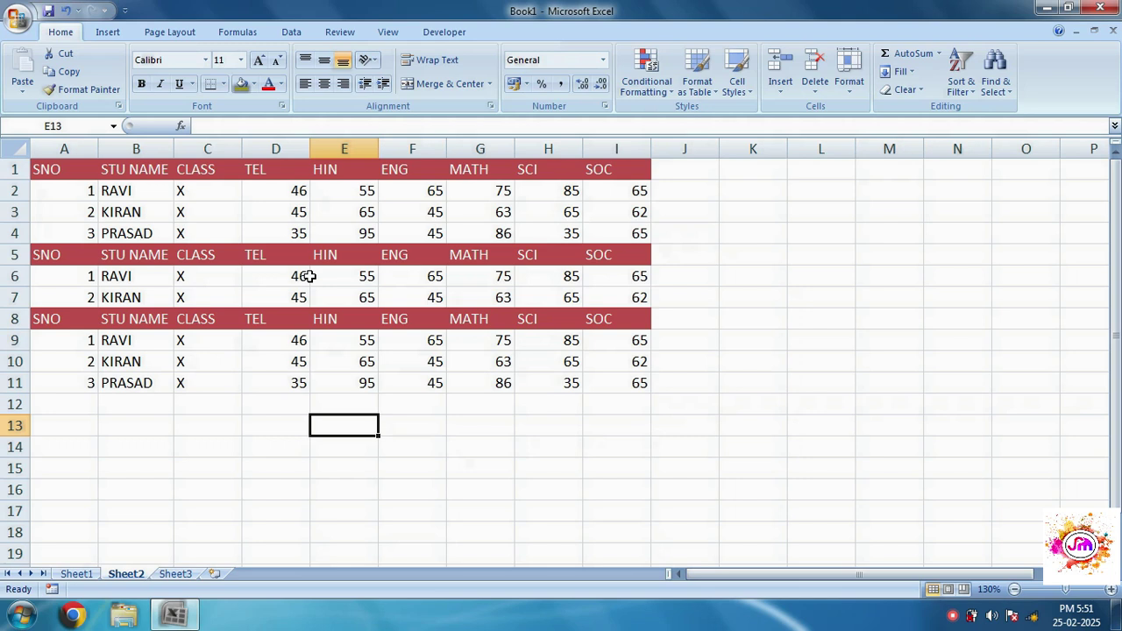
left_click(175, 574)
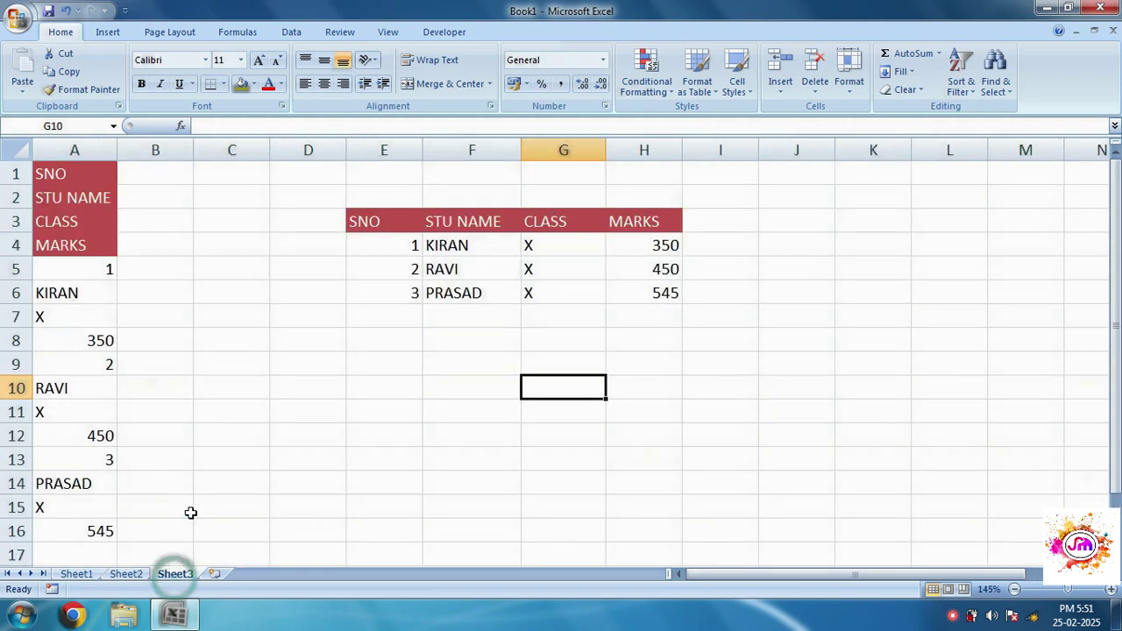
Compare the original list in column A with the new table's header cells E3 to H3.
left_click(95, 150)
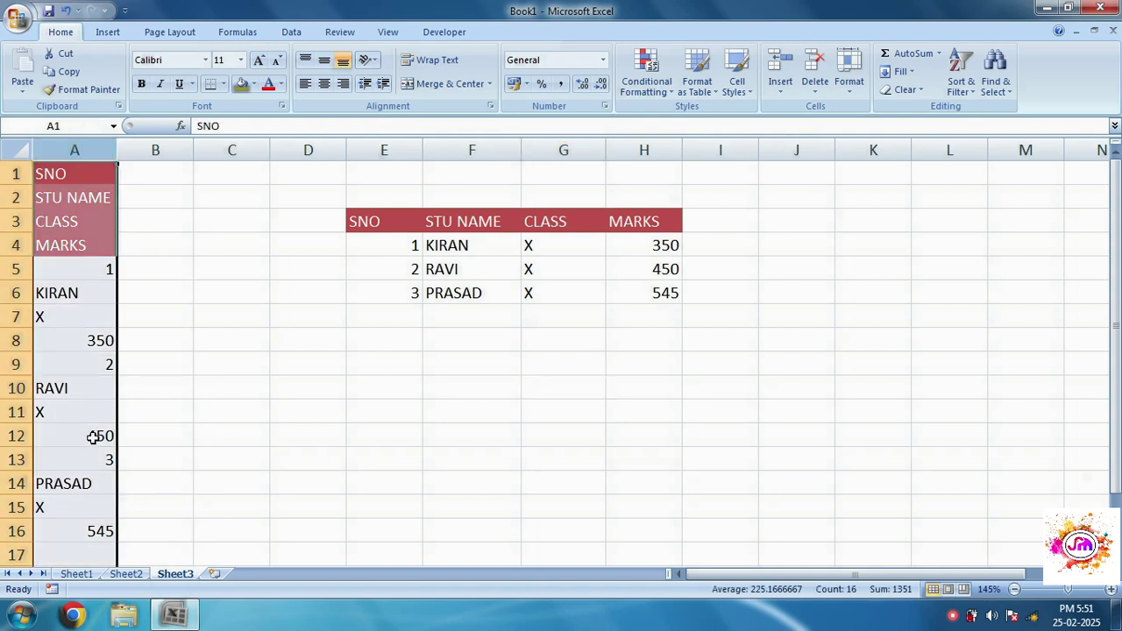
left_click(388, 221)
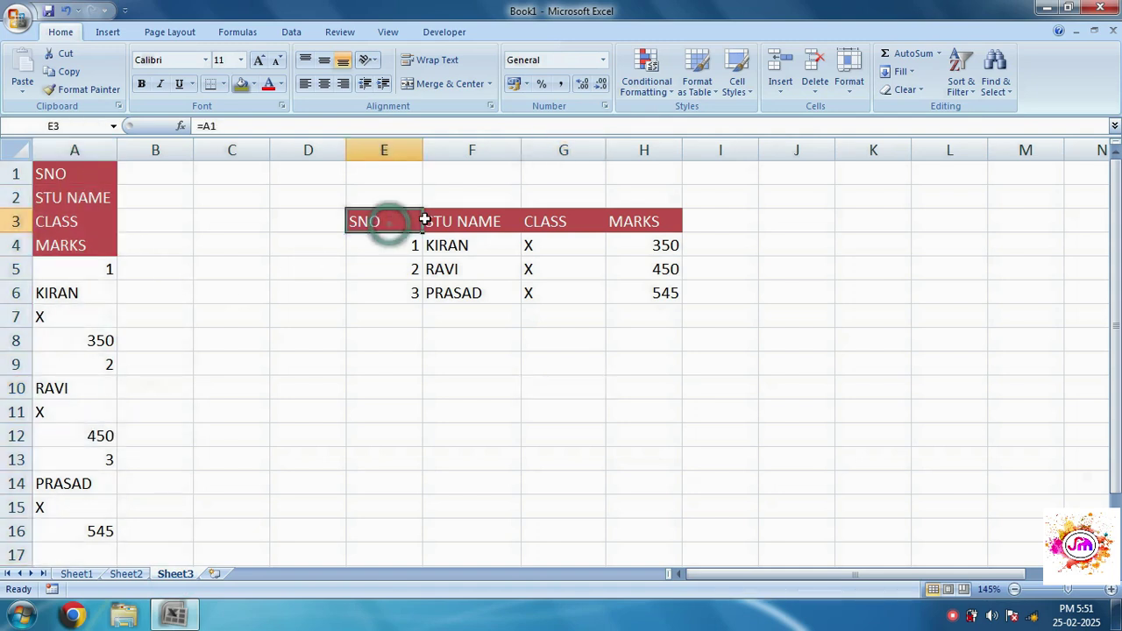
left_click(508, 224)
left_click(558, 222)
left_click(645, 221)
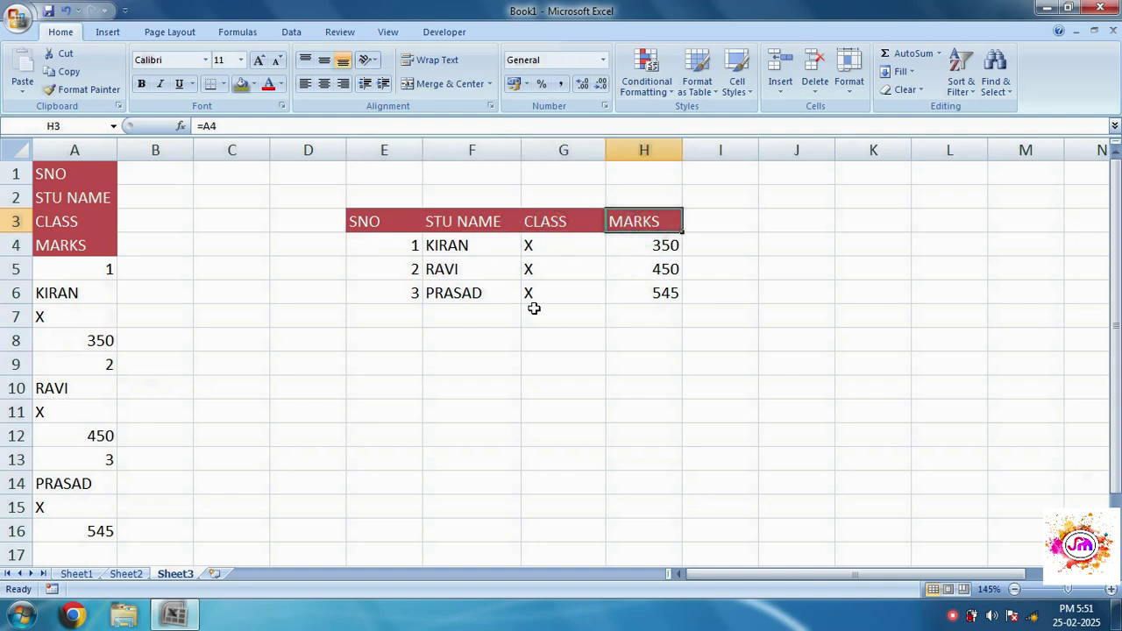